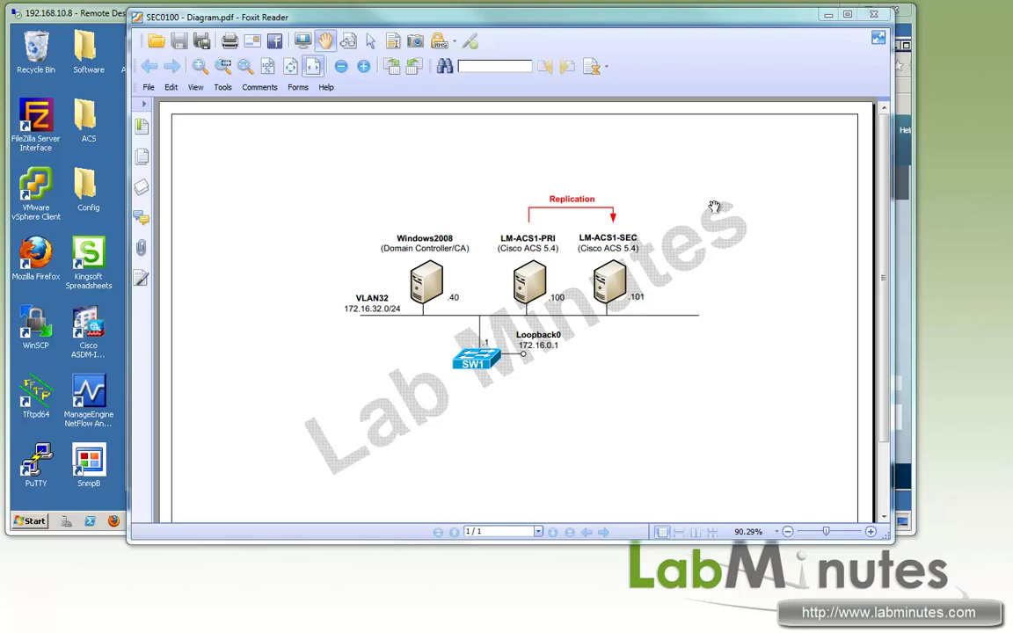
# Step: Bring the secondary ACS (LM-ACS-SEC) welcome page in front of the Foxit Reader diagram
pyautogui.click(101, 31)
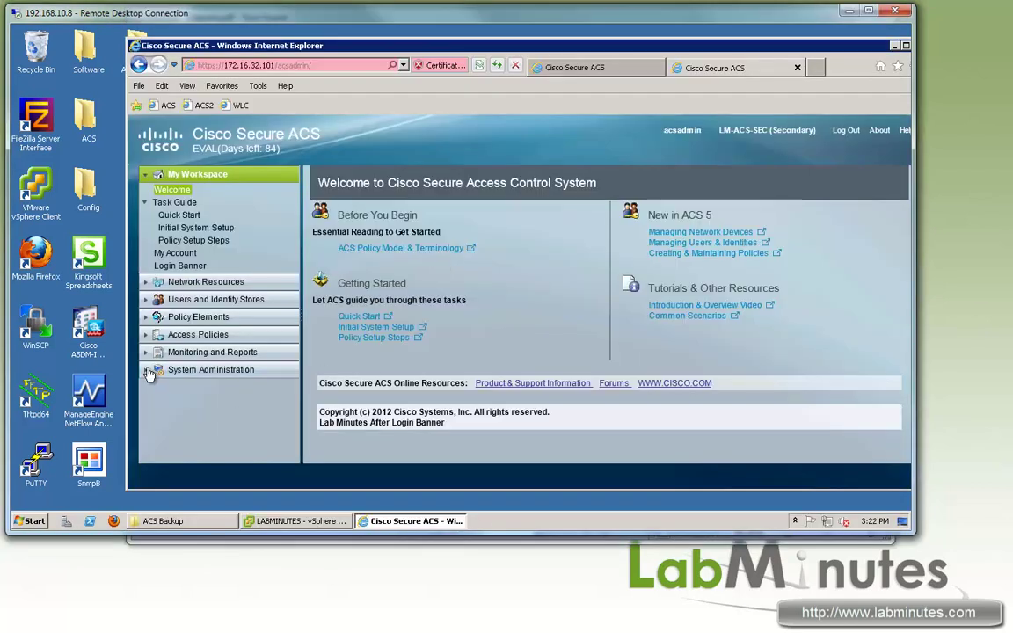
# Step: On LM-ACS-PRI, start a new software repository with the DISK protocol left, and launch FileZilla Server Interface
pyautogui.click(211, 370)
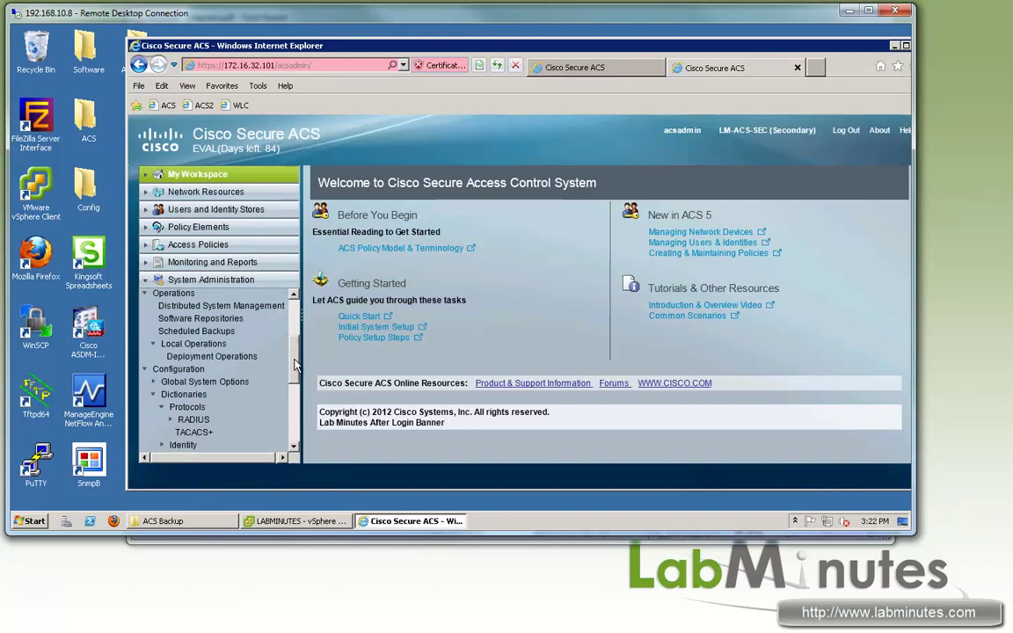
pyautogui.click(598, 68)
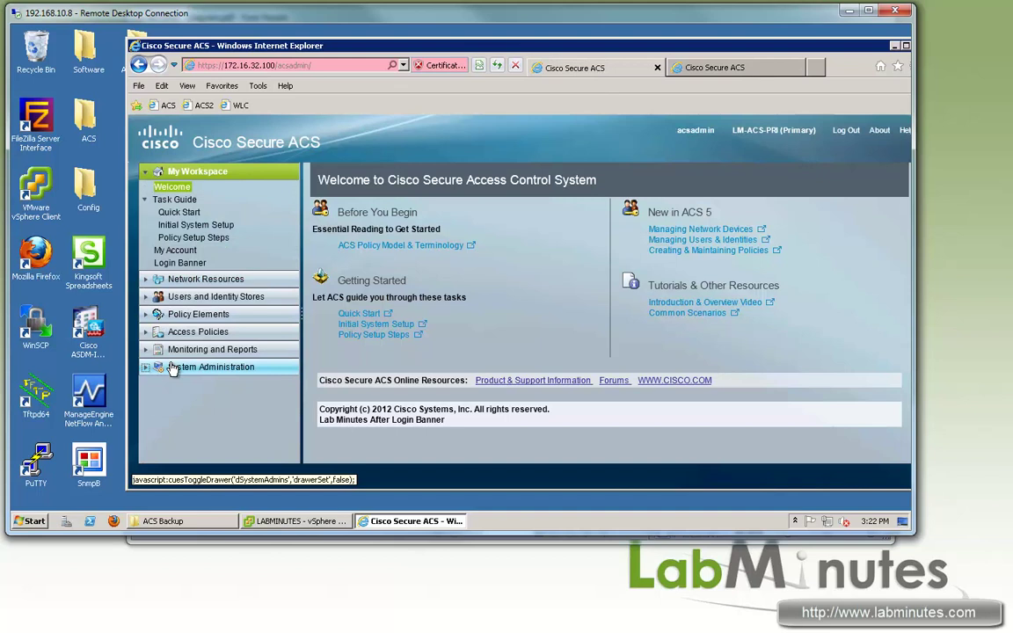
pyautogui.click(209, 367)
pyautogui.scroll(-2, 229, 361)
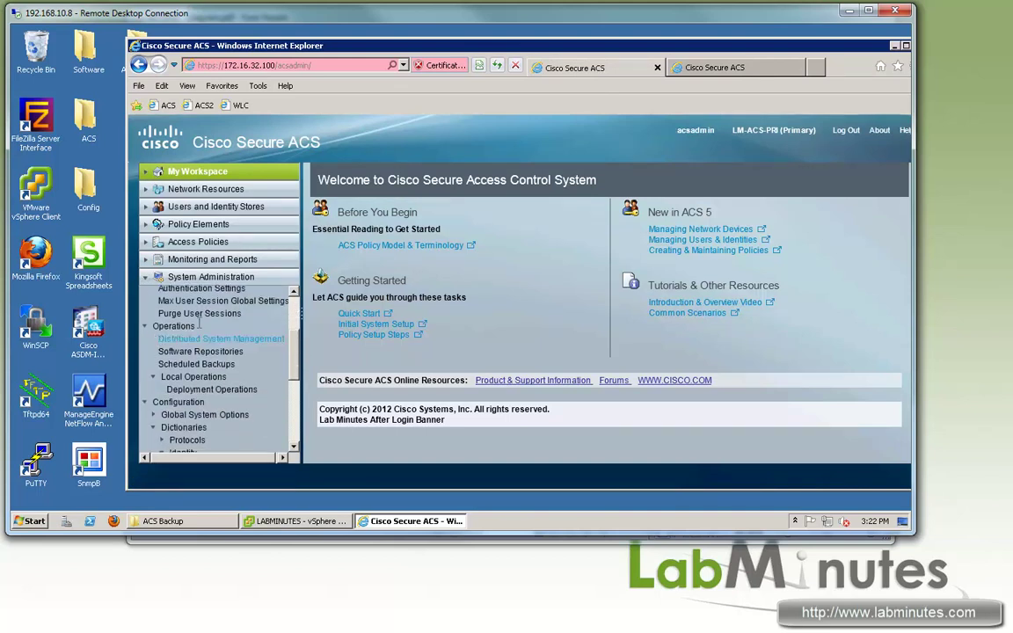
pyautogui.click(195, 353)
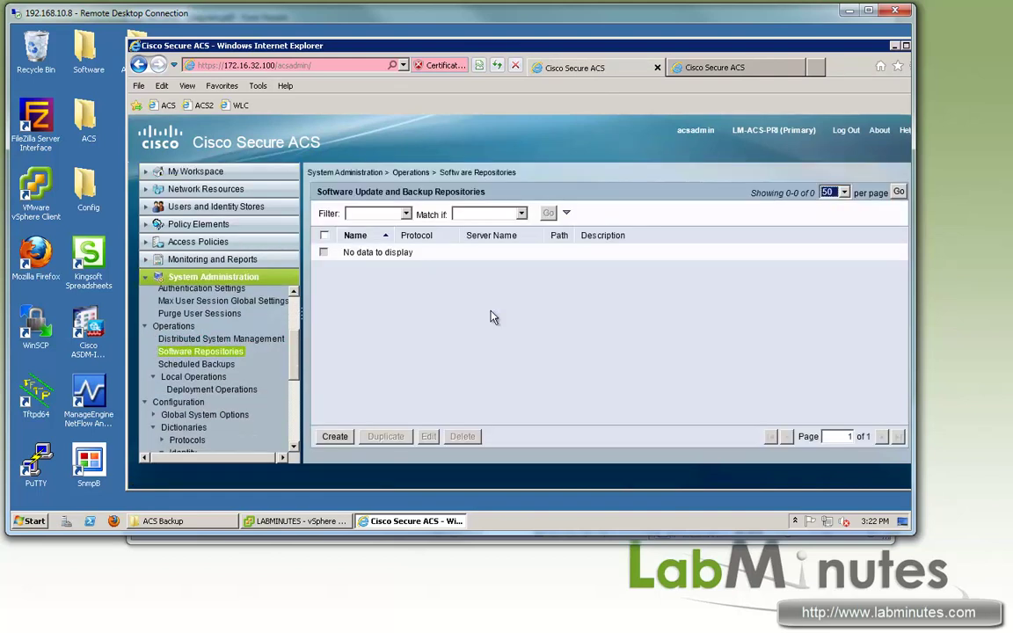
pyautogui.click(335, 436)
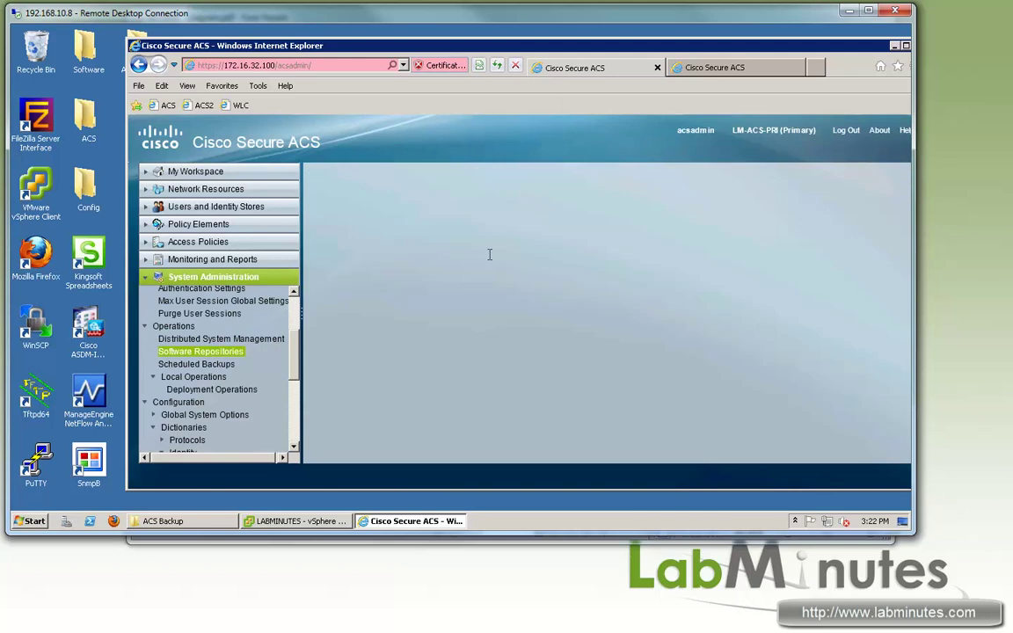
pyautogui.click(425, 272)
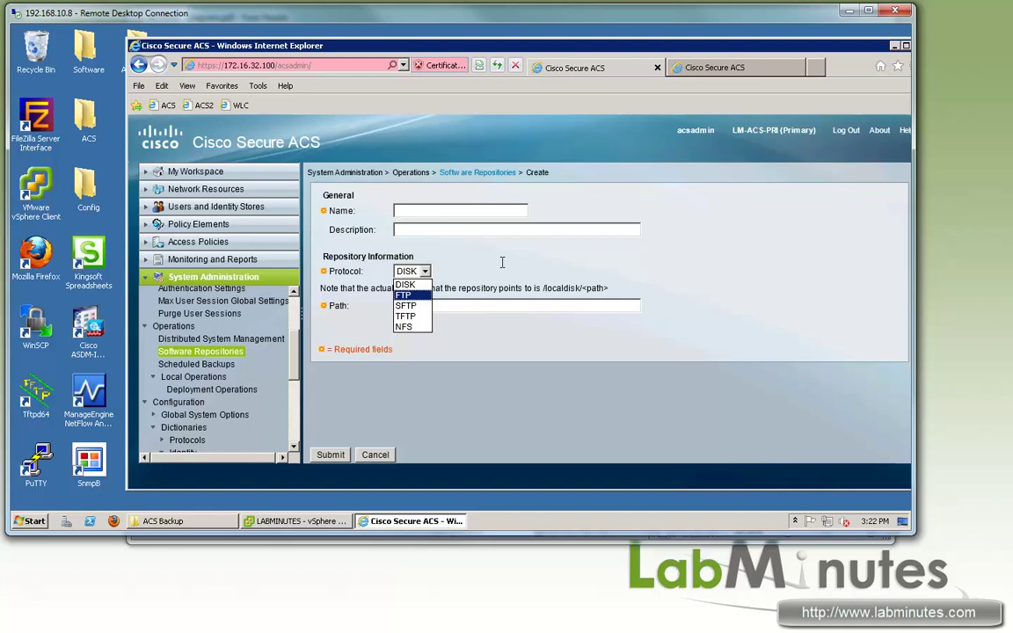
pyautogui.click(379, 275)
pyautogui.doubleClick(52, 143)
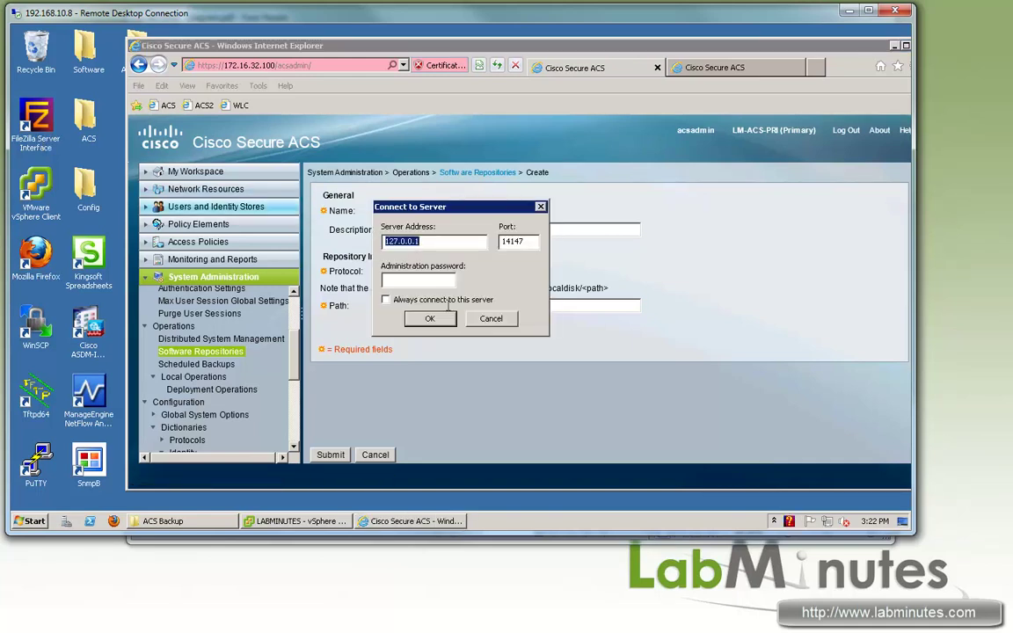
# Step: Connect to the local FileZilla Server and view the FTP user's shared folders with full paths
pyautogui.click(430, 318)
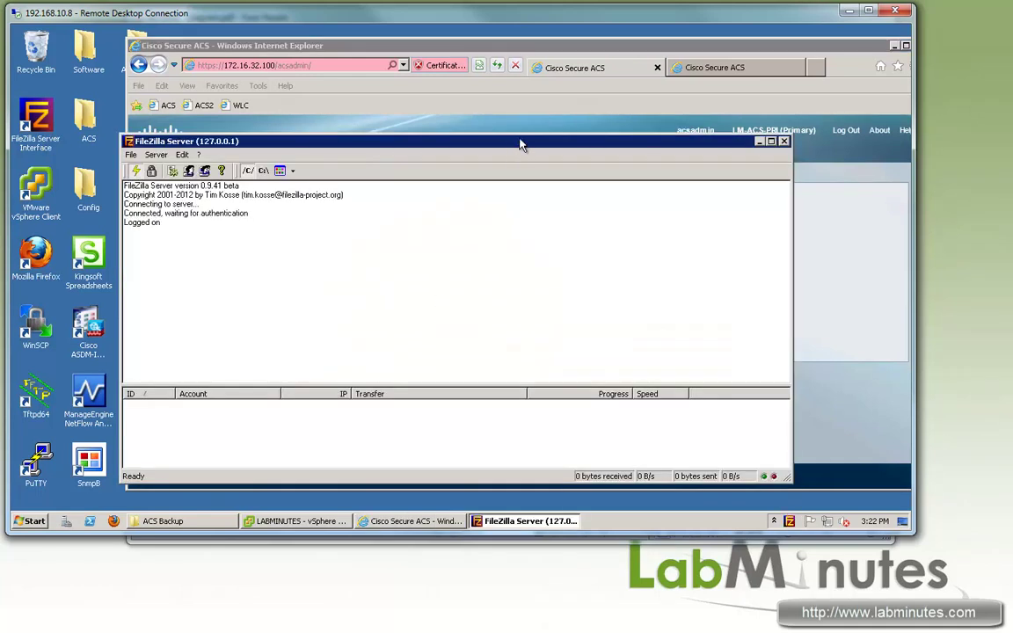
pyautogui.moveTo(519, 143); pyautogui.dragTo(480, 130)
pyautogui.click(149, 157)
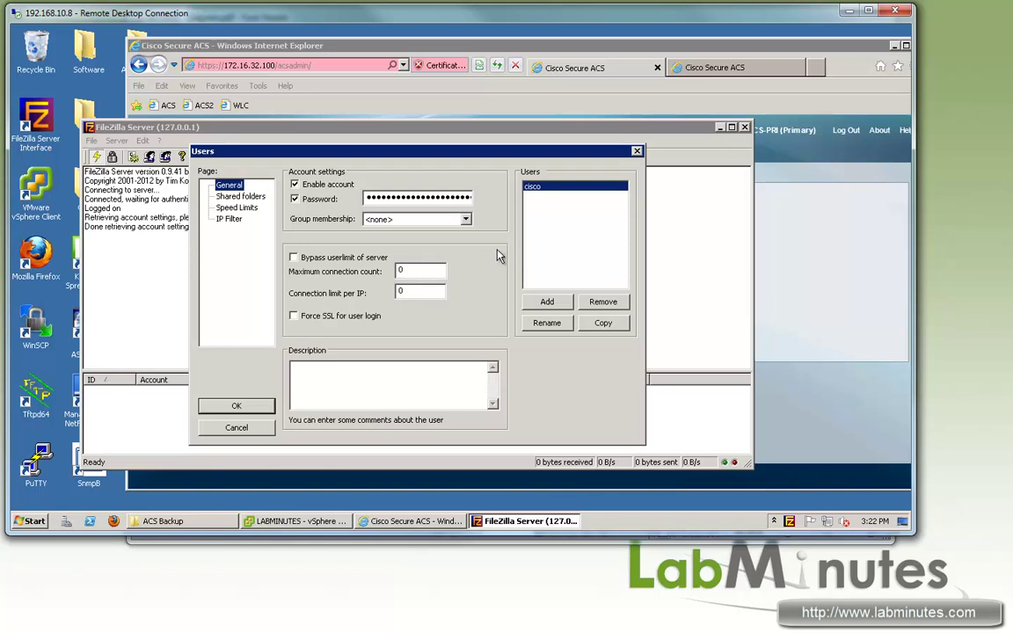
pyautogui.click(239, 196)
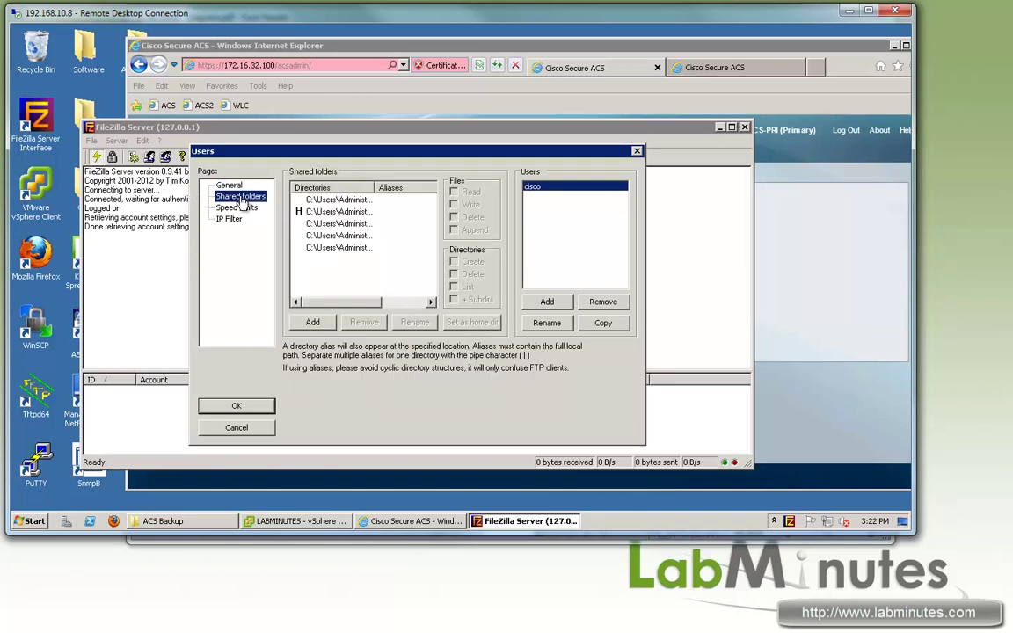
pyautogui.moveTo(375, 187); pyautogui.dragTo(432, 187)
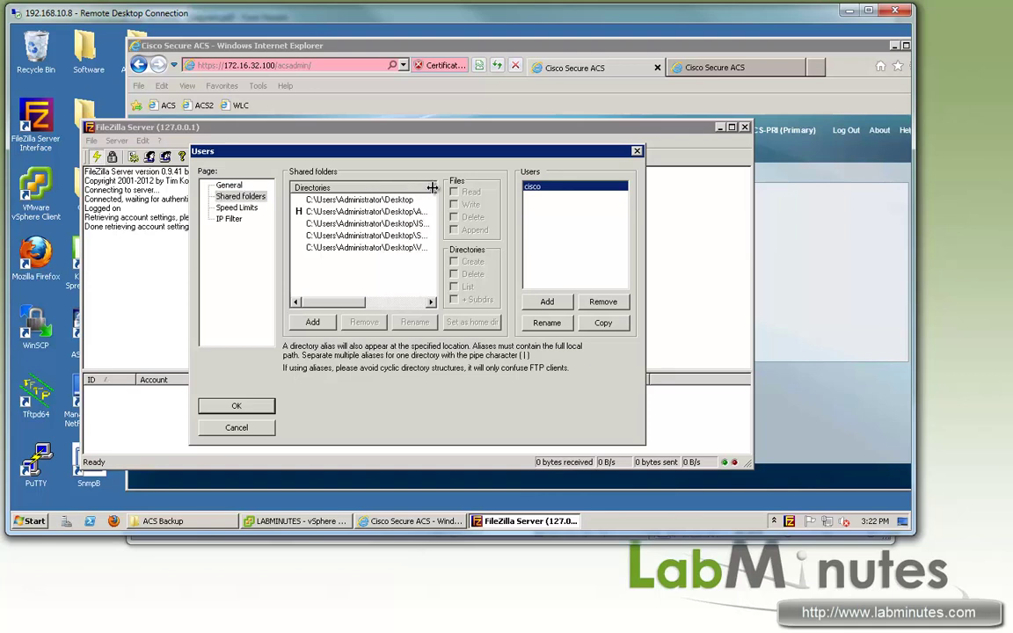
pyautogui.hscroll(3, 310, 270)
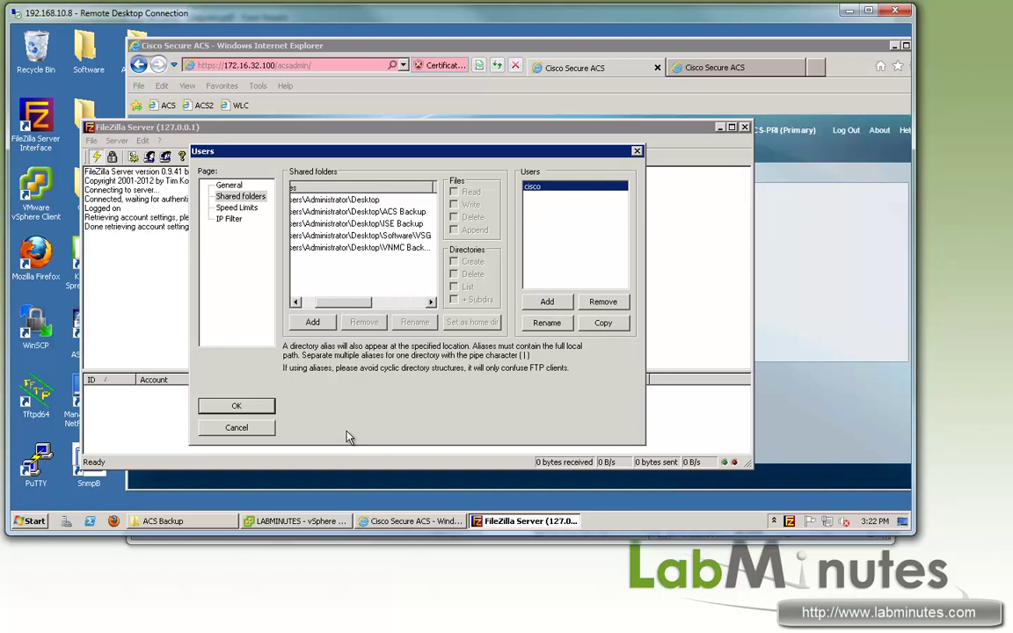
# Step: Confirm the ACS Backup folder has read, write, append and list rights, and close the user settings
pyautogui.click(182, 521)
pyautogui.click(183, 521)
pyautogui.click(357, 212)
pyautogui.moveTo(339, 303); pyautogui.dragTo(319, 302)
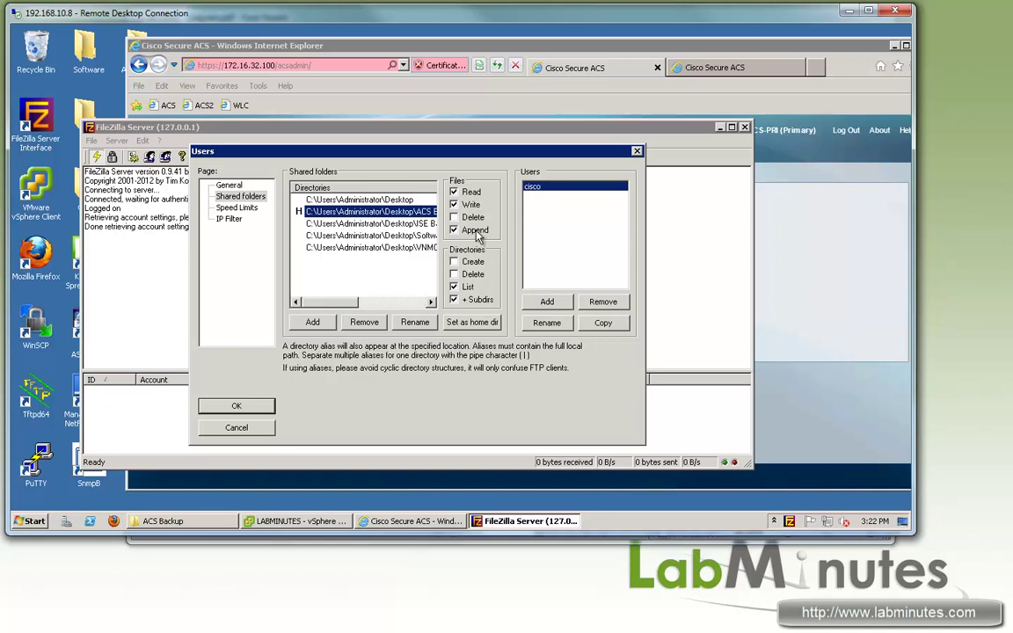
pyautogui.click(231, 407)
pyautogui.click(427, 211)
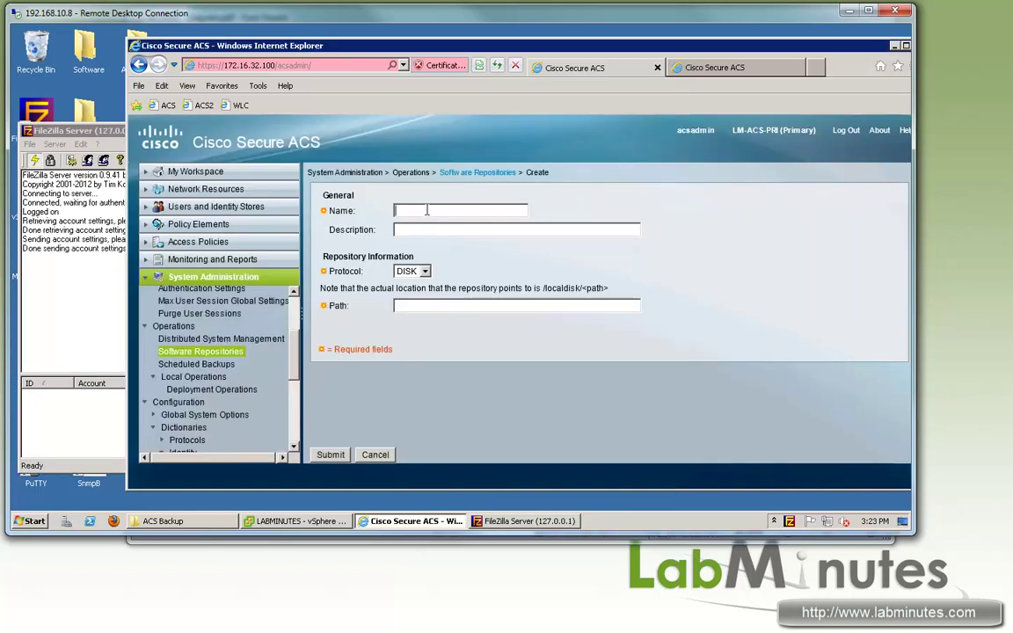
# Step: Create repository BACKUP-FTP using FTP to 172.16.32.40, path /, with the FTP user's username and password
pyautogui.write('BACK')
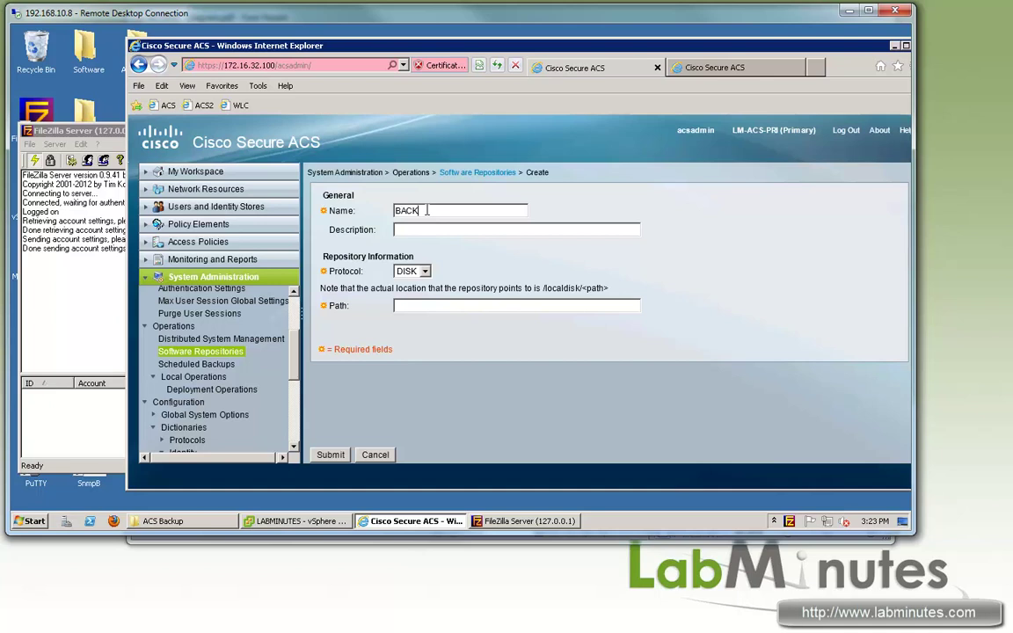
pyautogui.write('UP-FTP')
pyautogui.click(411, 272)
pyautogui.click(407, 295)
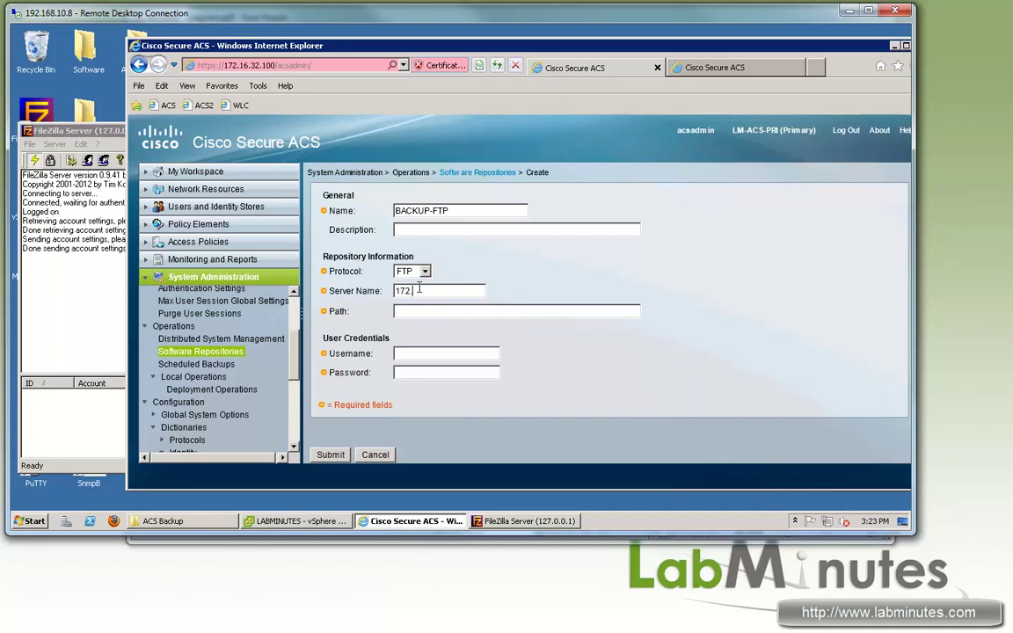
pyautogui.click(420, 289)
pyautogui.write('172.16.32.40')
pyautogui.write('cisco')
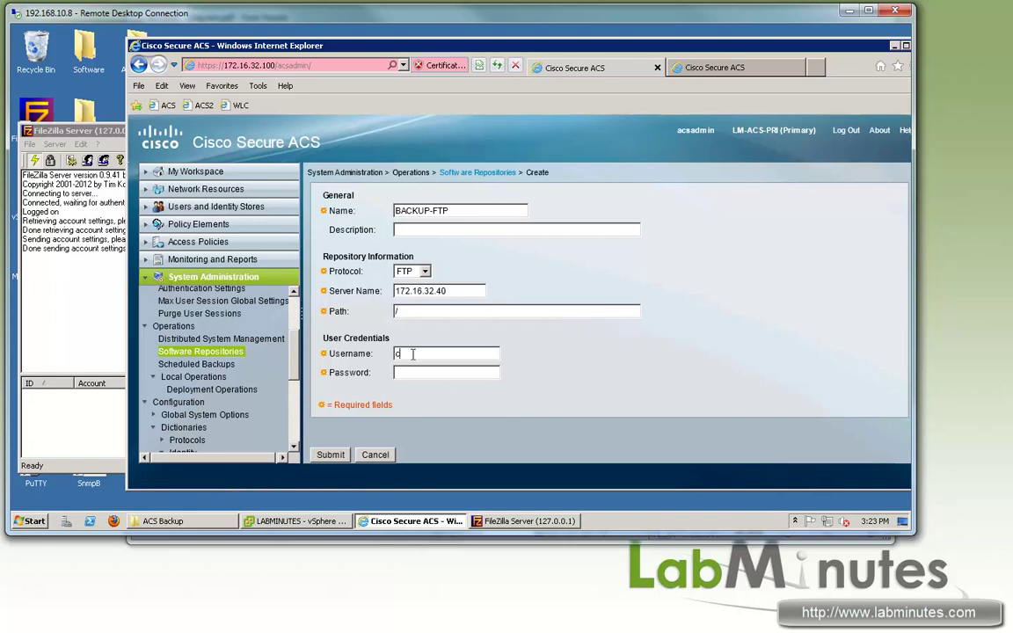
pyautogui.press('Tab')
pyautogui.write('cisco')
pyautogui.click(327, 457)
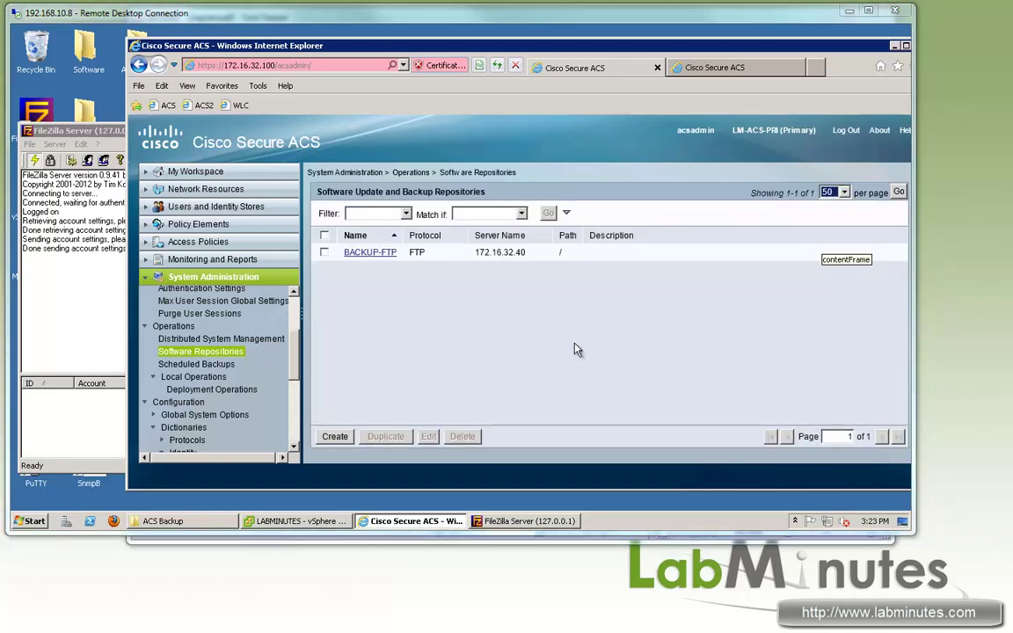
pyautogui.click(577, 349)
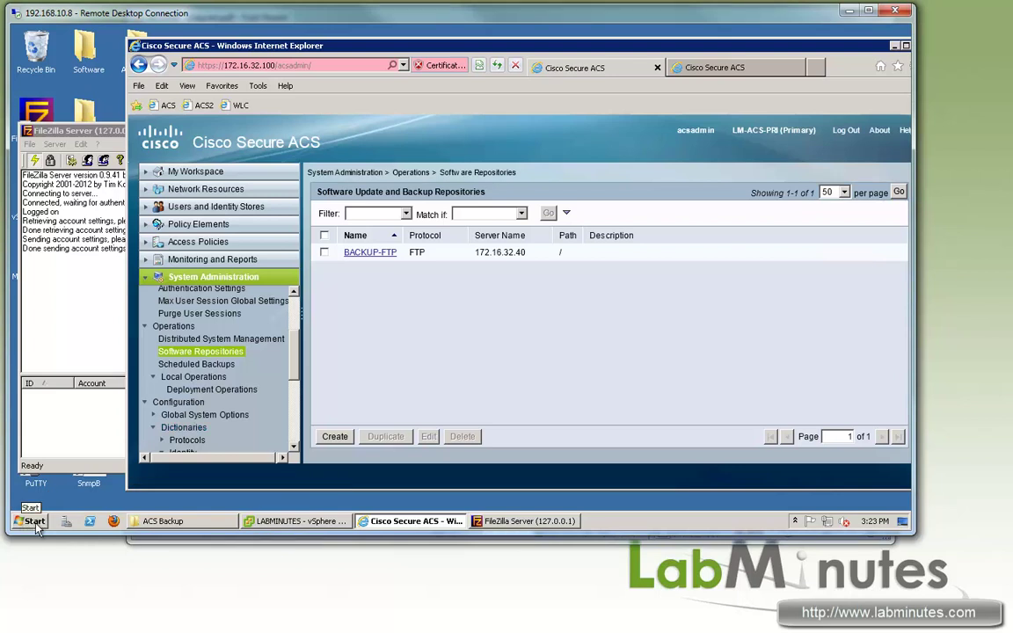
# Step: Log in to the primary ACS over SSH in PuTTY and run 'sh repository BACKUP-FTP'
pyautogui.click(35, 466)
pyautogui.doubleClick(37, 459)
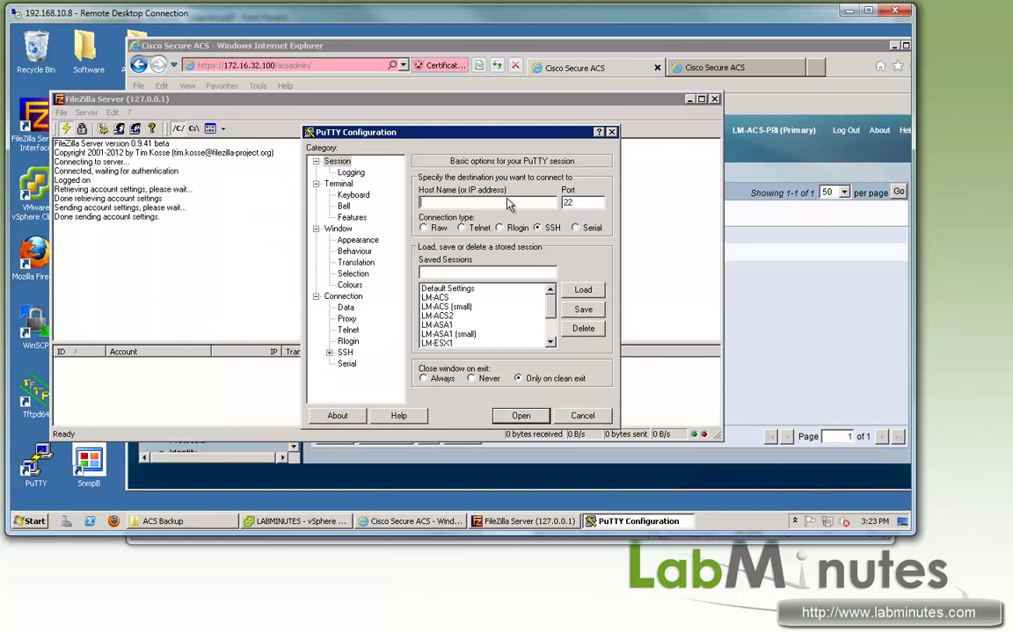
pyautogui.doubleClick(435, 297)
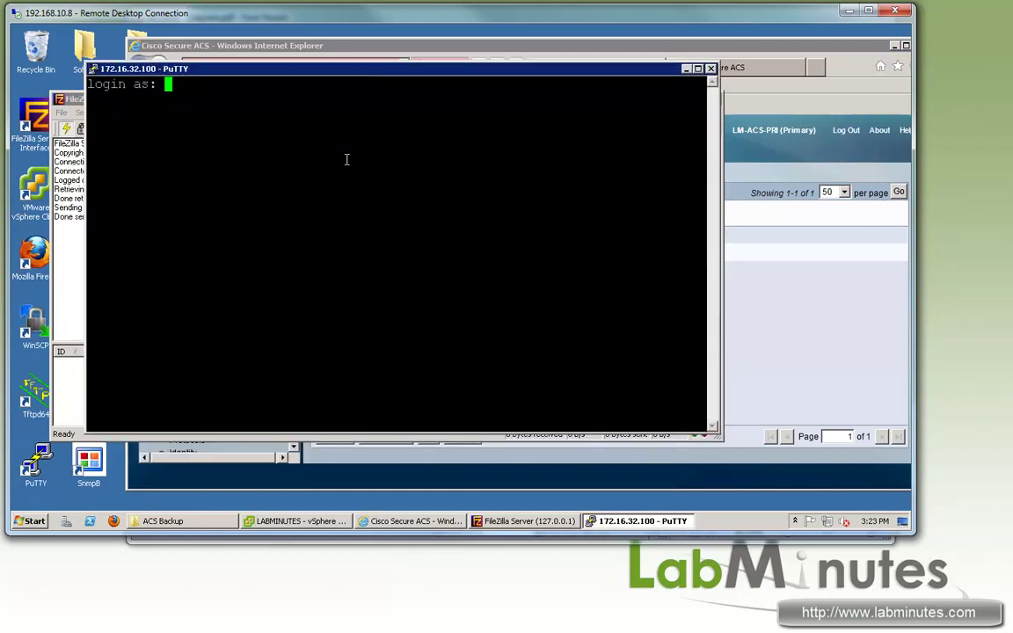
pyautogui.write('admin')
pyautogui.press('Return')
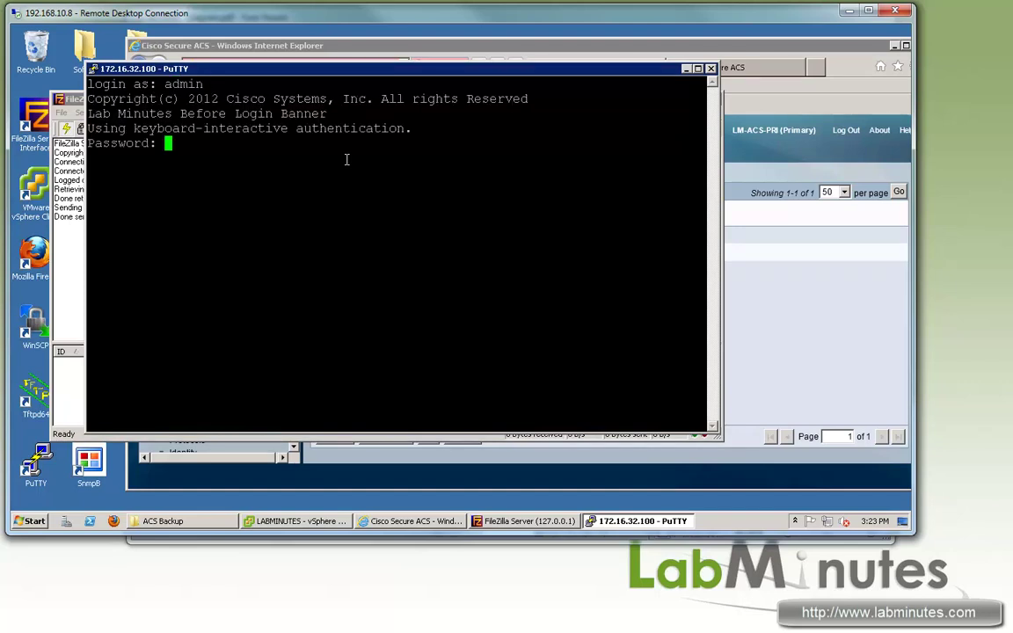
pyautogui.press('Return')
pyautogui.press('Return')
pyautogui.press('Return')
pyautogui.press('Return')
pyautogui.write('sh ')
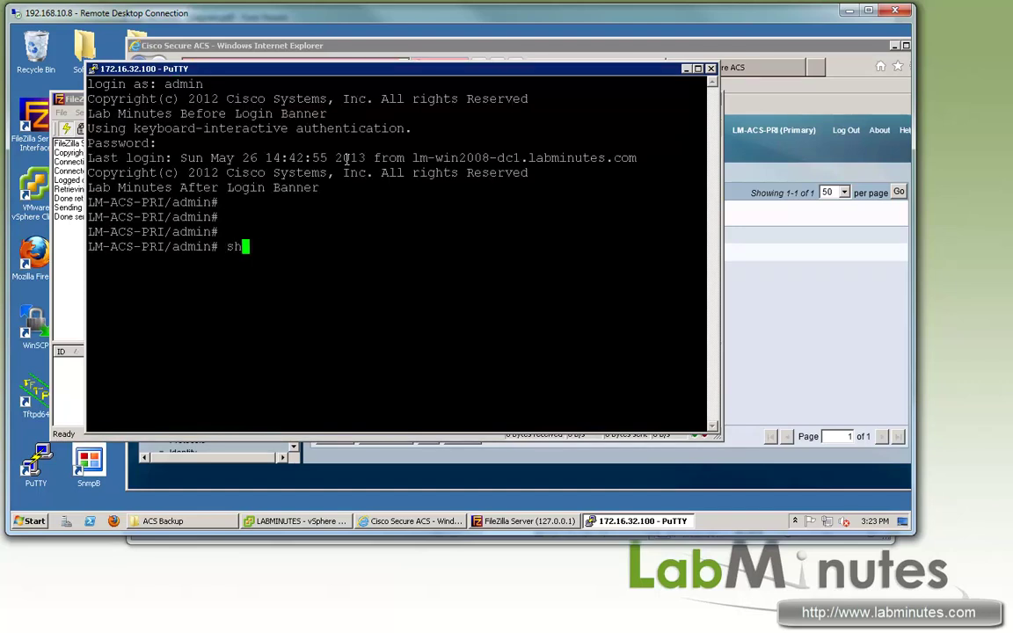
pyautogui.write('repository ')
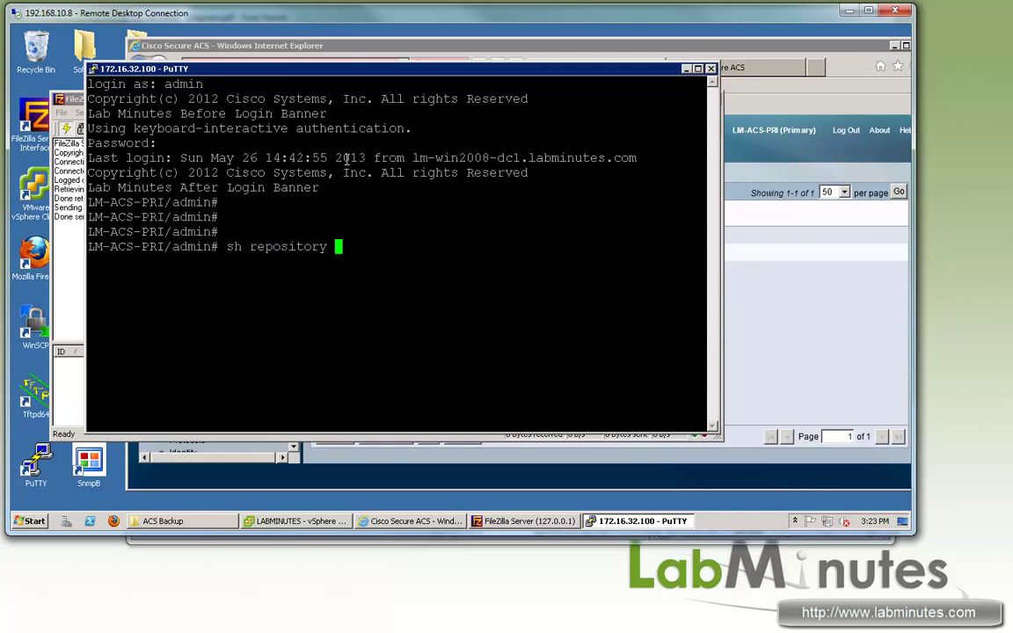
pyautogui.write('BACKUP-FTP')
pyautogui.press('Return')
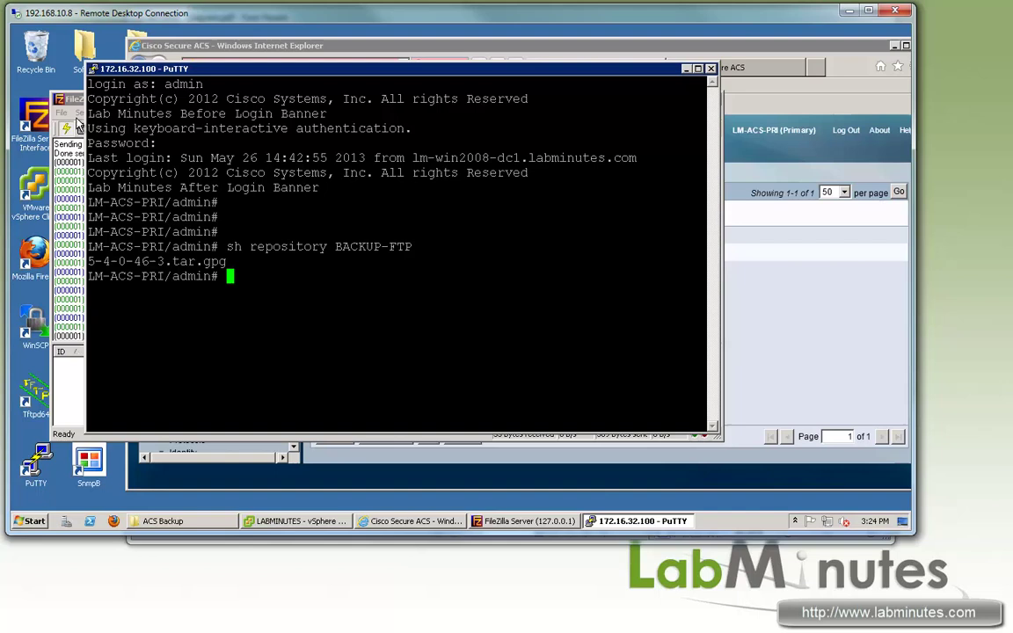
# Step: Highlight the listed backup file name 5-4-0-46-3.tar.gpg in the terminal output
pyautogui.click(79, 102)
pyautogui.moveTo(395, 67); pyautogui.dragTo(430, 72)
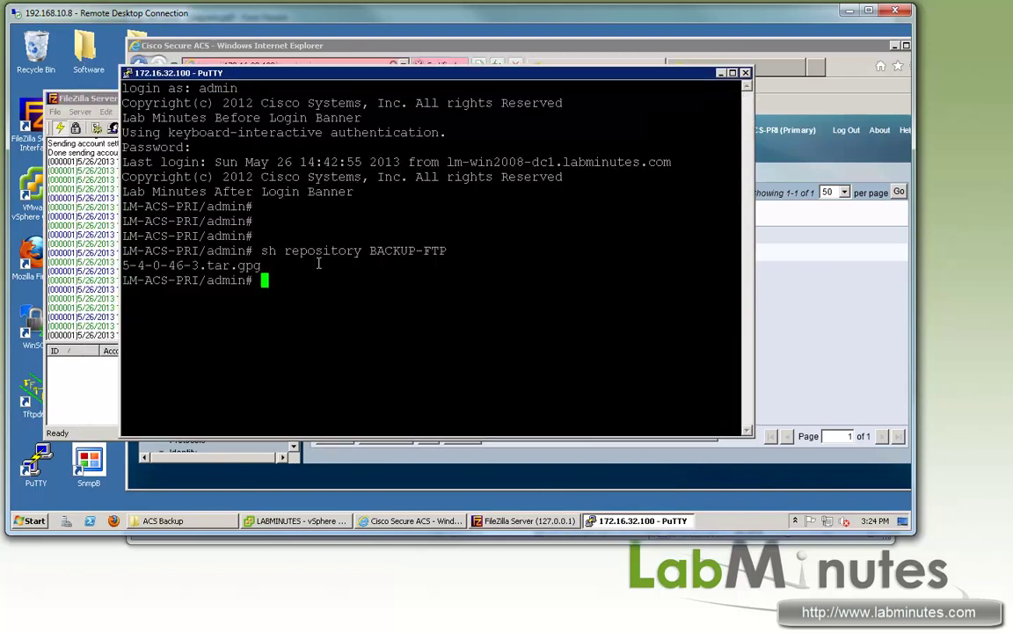
pyautogui.moveTo(153, 265); pyautogui.dragTo(282, 271)
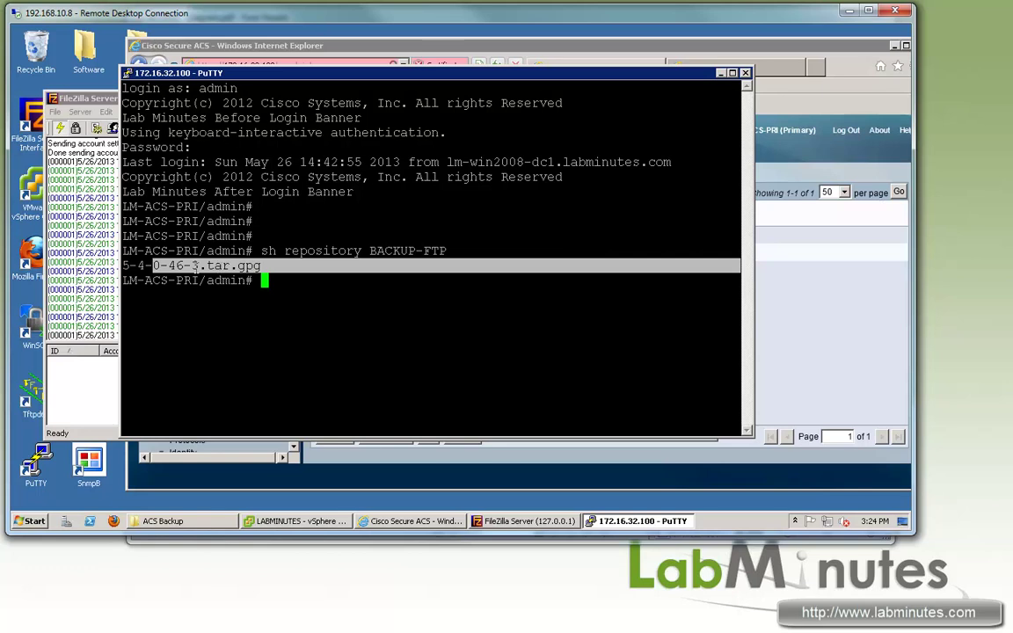
pyautogui.click(227, 265)
pyautogui.doubleClick(227, 266)
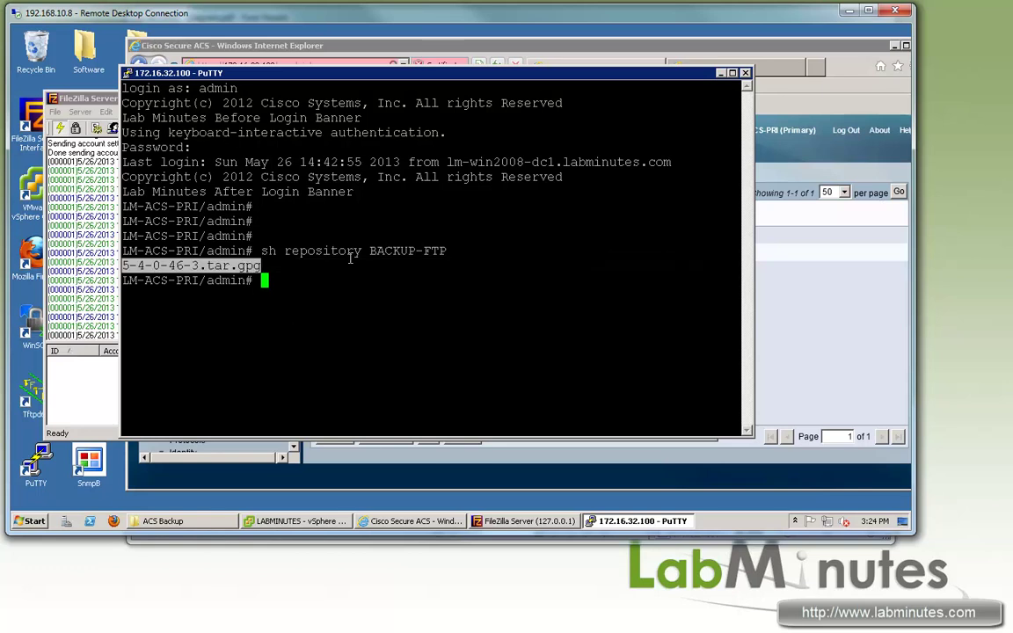
pyautogui.moveTo(449, 72); pyautogui.dragTo(436, 71)
pyautogui.click(331, 282)
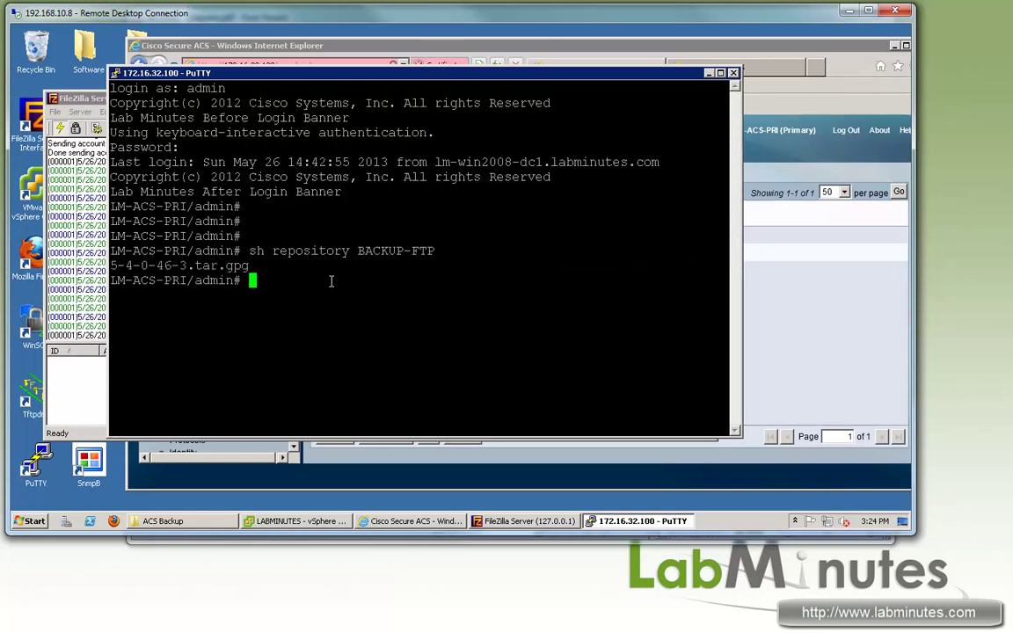
pyautogui.press('Return')
pyautogui.press('Return')
pyautogui.press('Return')
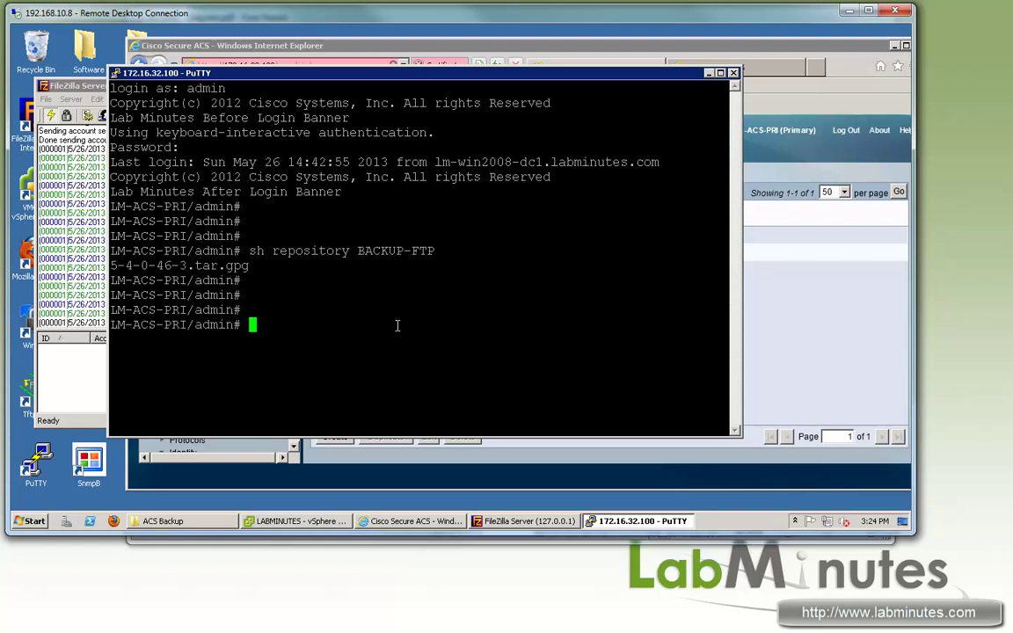
# Step: Preview the Scheduled Backups create form's repository list, then open Distributed System Management
pyautogui.click(632, 45)
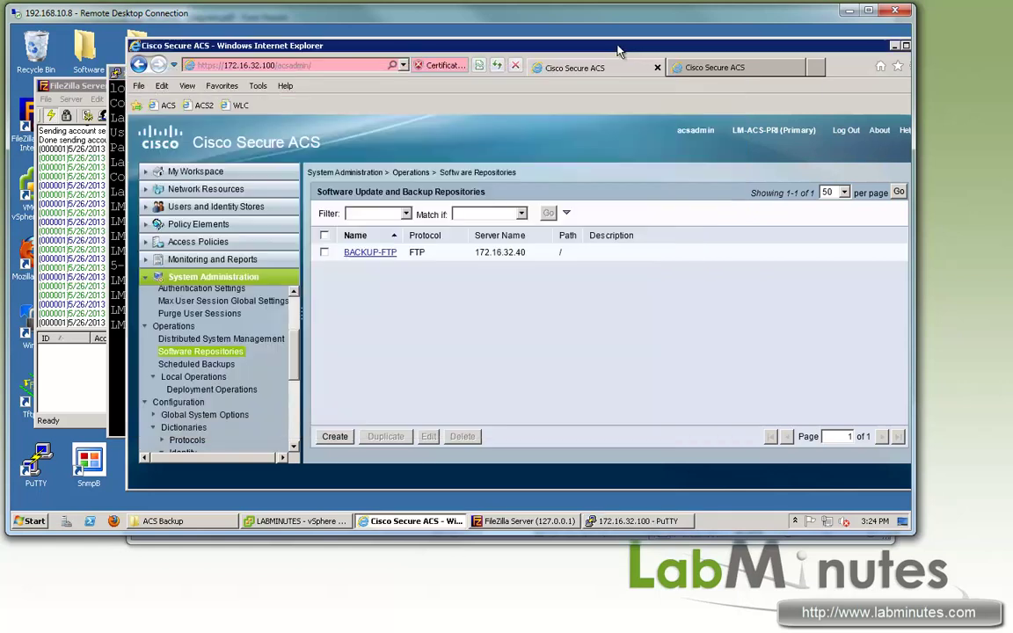
pyautogui.click(292, 368)
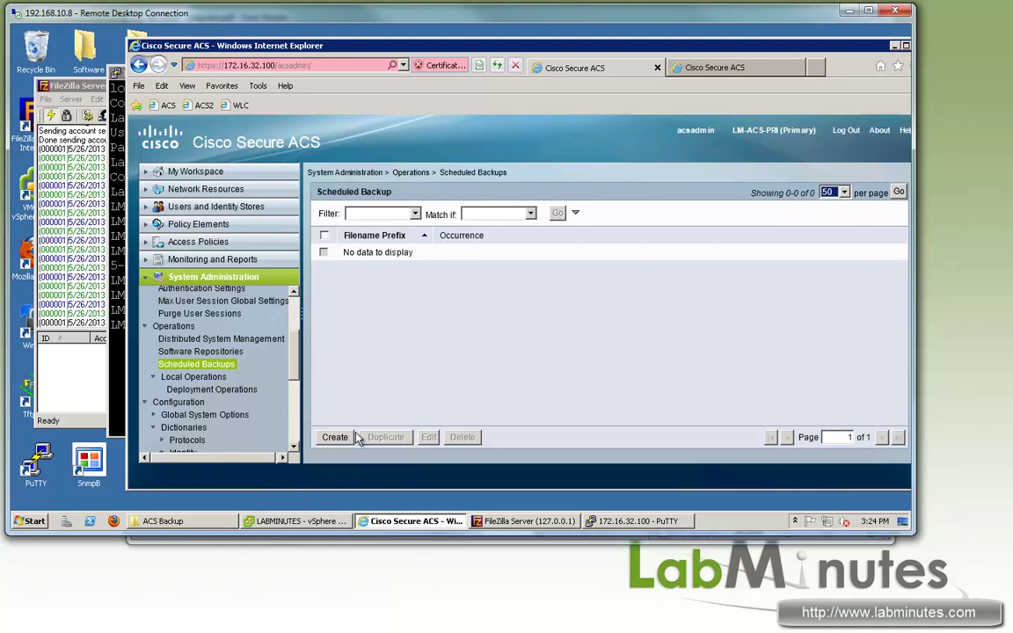
pyautogui.click(333, 436)
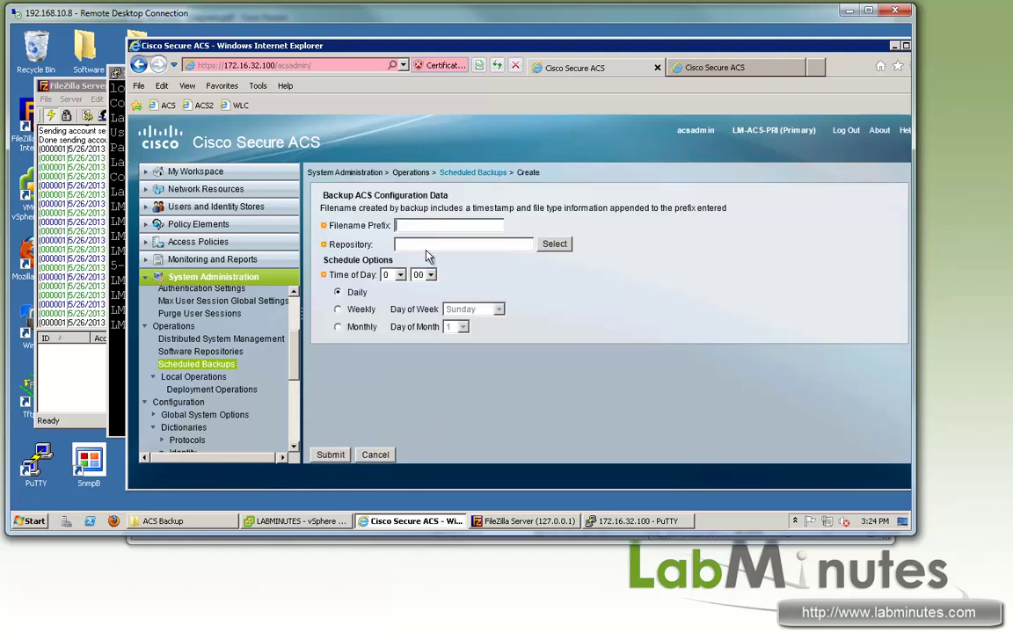
pyautogui.click(554, 244)
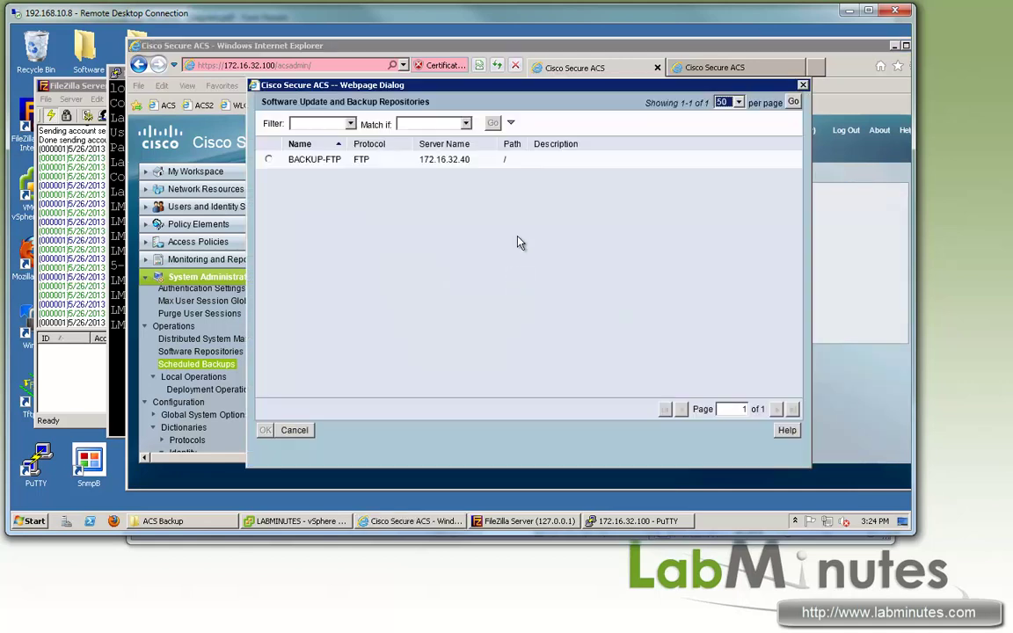
pyautogui.press('Escape')
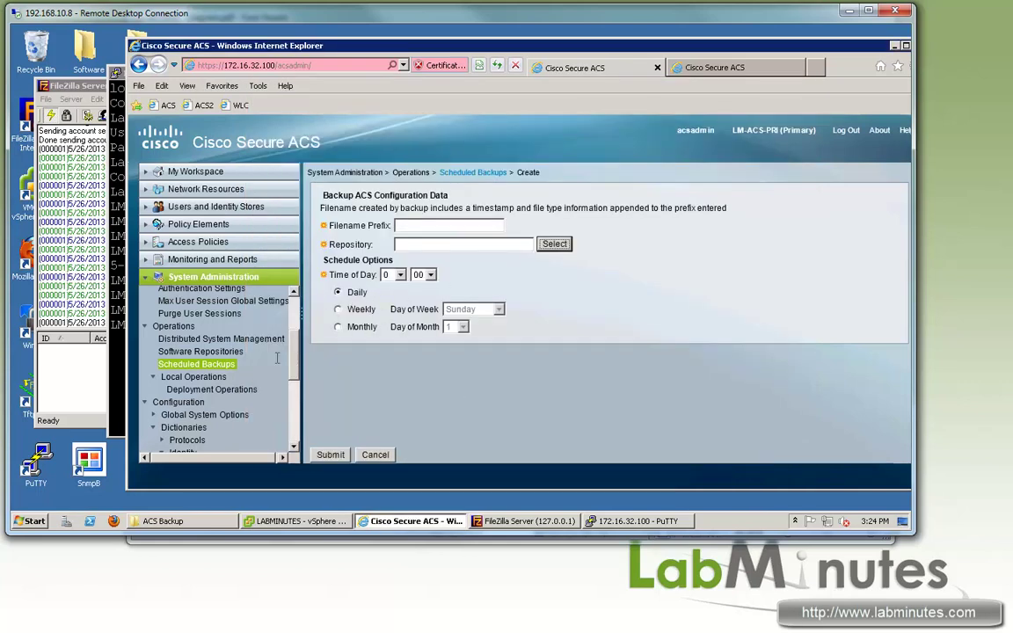
pyautogui.scroll(3, 296, 349)
pyautogui.scroll(-3, 296, 349)
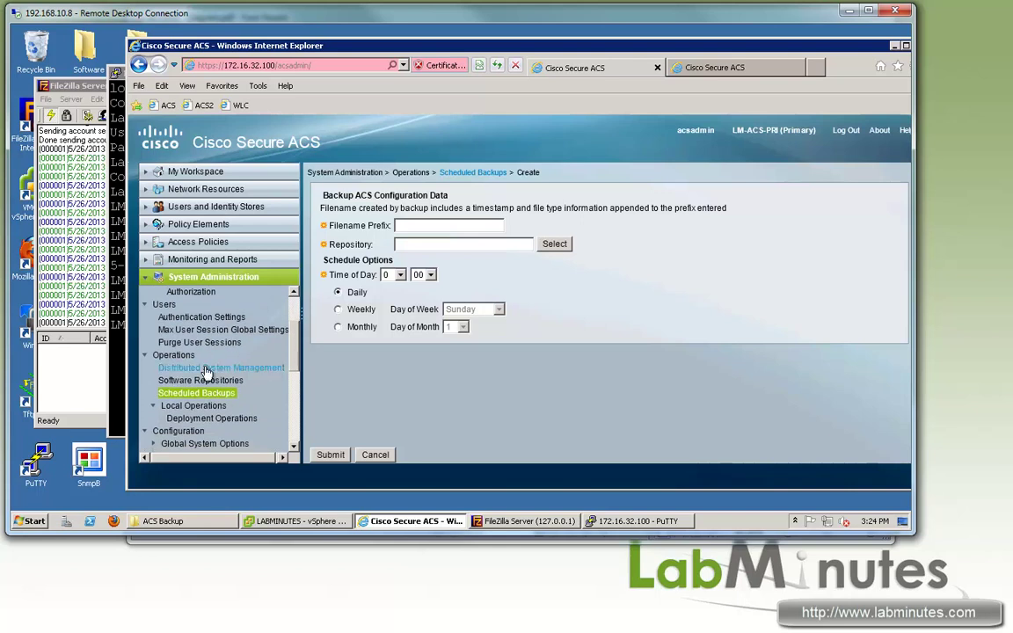
pyautogui.click(207, 370)
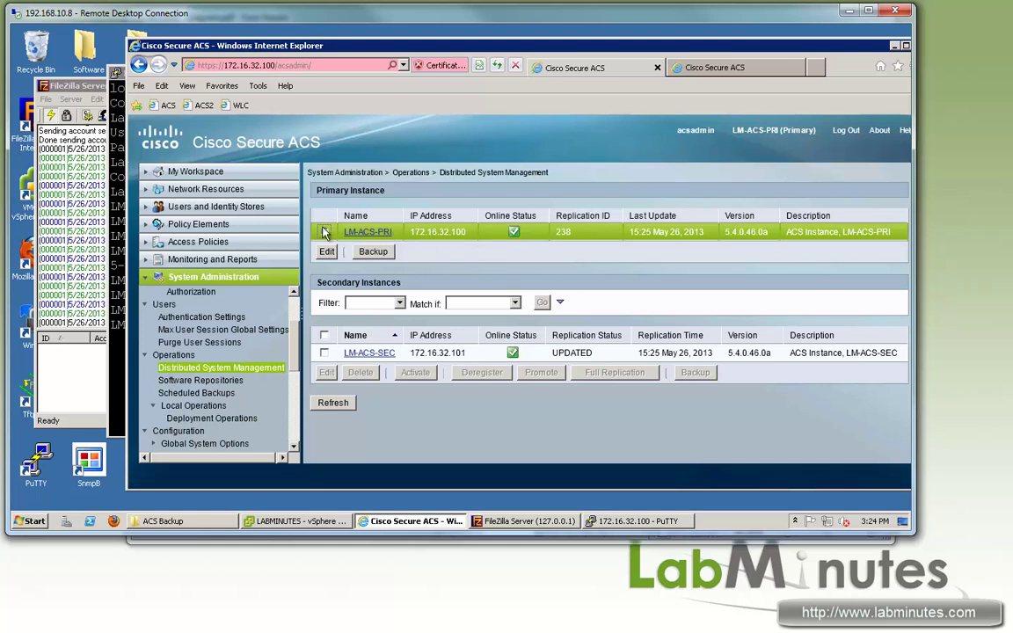
# Step: Start a backup of LM-ACS-PRI with filename prefix MANUAL to repository BACKUP-FTP
pyautogui.click(374, 252)
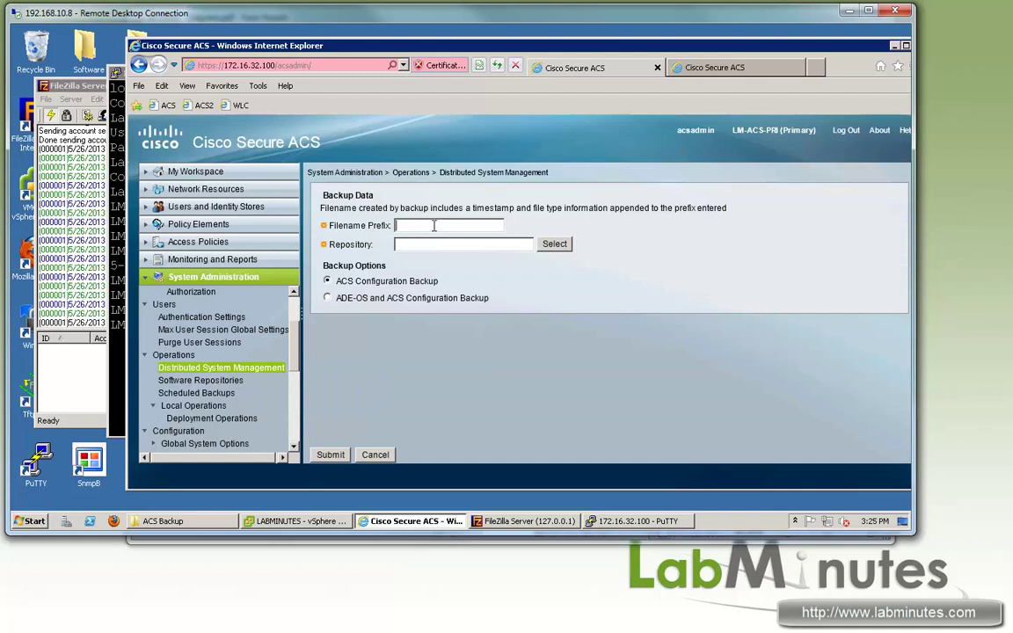
pyautogui.write('MANUAL')
pyautogui.click(554, 244)
pyautogui.click(269, 160)
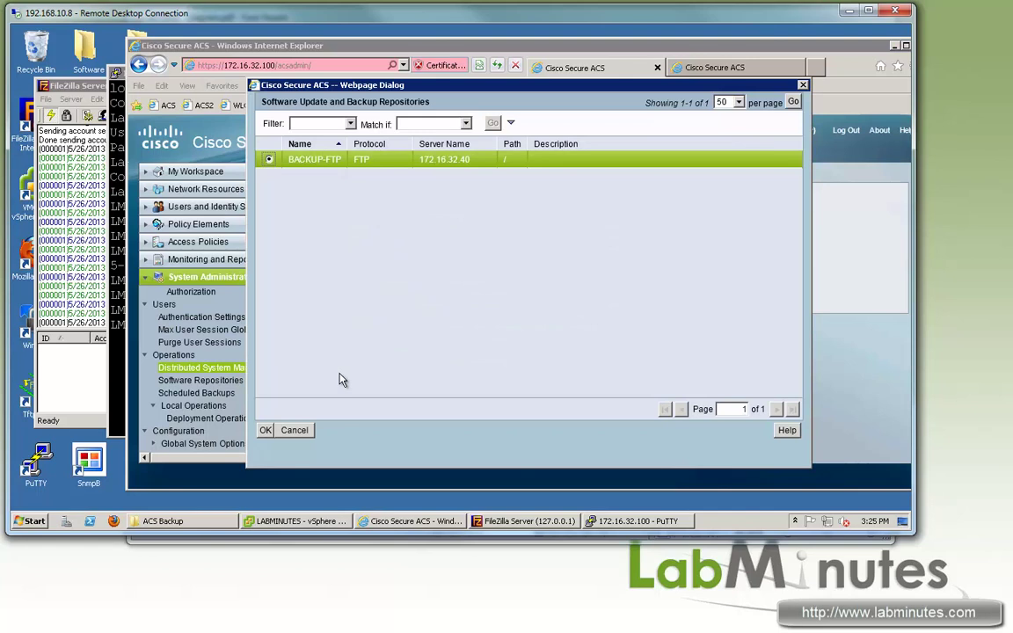
pyautogui.click(265, 430)
# Step: Clear all entries from FileZilla Server's log, then submit the ACS Configuration backup
pyautogui.rightClick(82, 260)
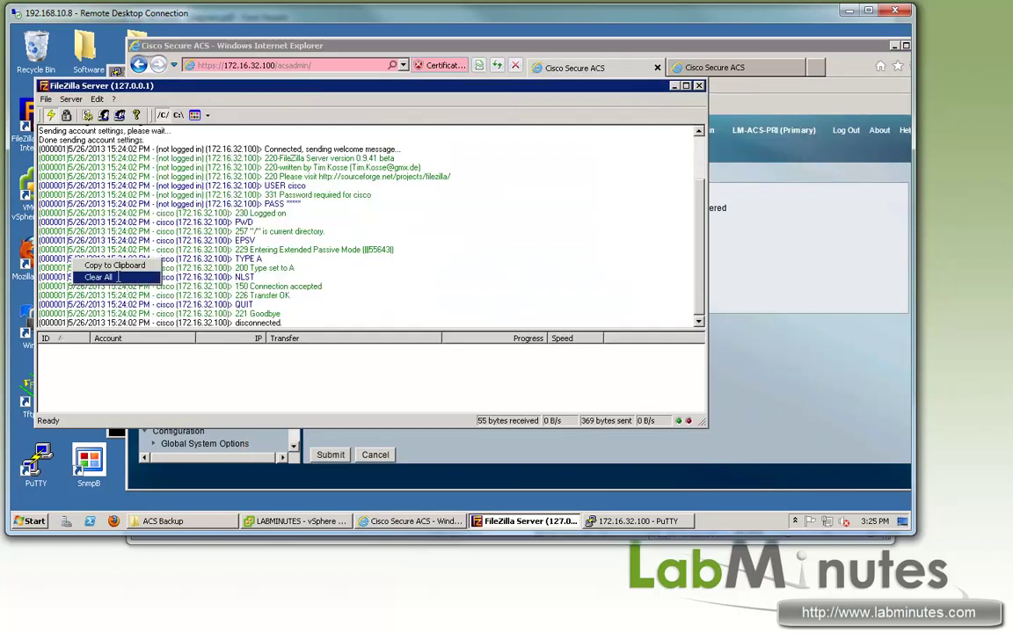
pyautogui.click(121, 278)
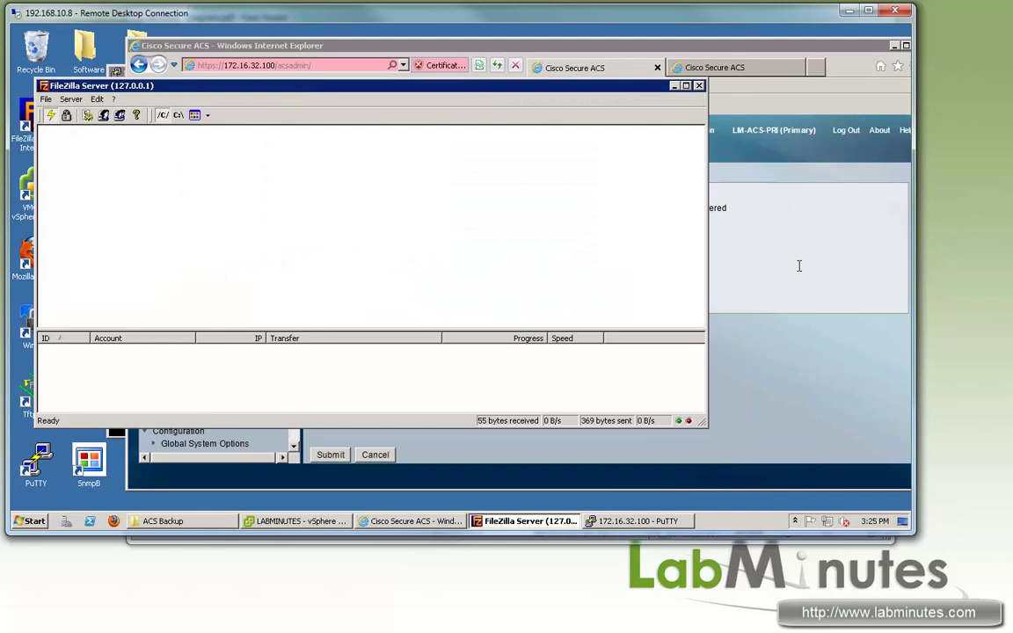
pyautogui.click(776, 280)
pyautogui.moveTo(336, 281); pyautogui.dragTo(454, 304)
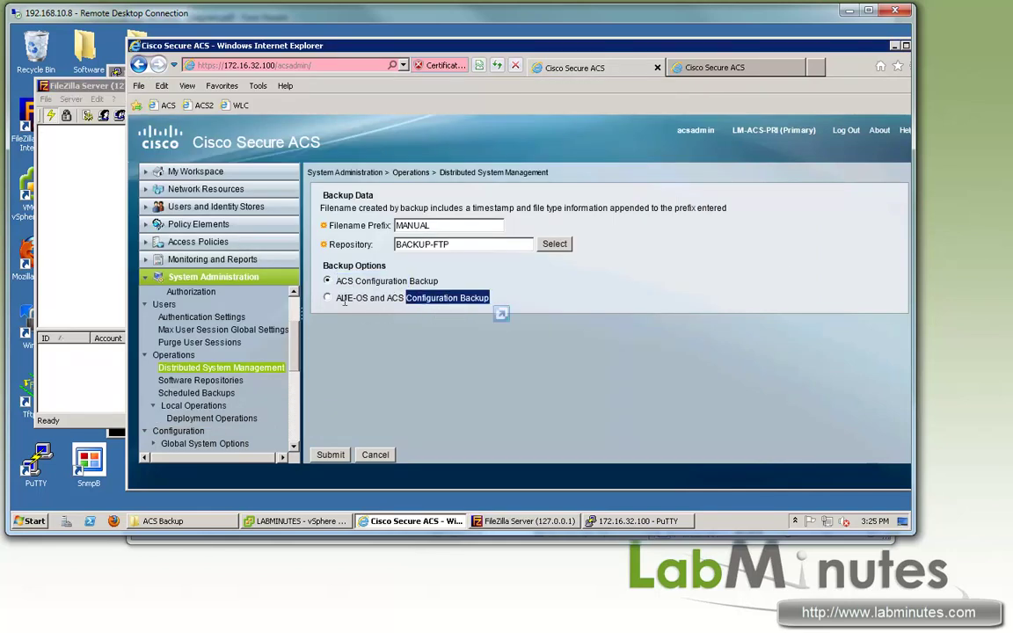
pyautogui.moveTo(368, 299); pyautogui.dragTo(438, 282)
pyautogui.click(341, 282)
pyautogui.click(327, 343)
pyautogui.click(331, 455)
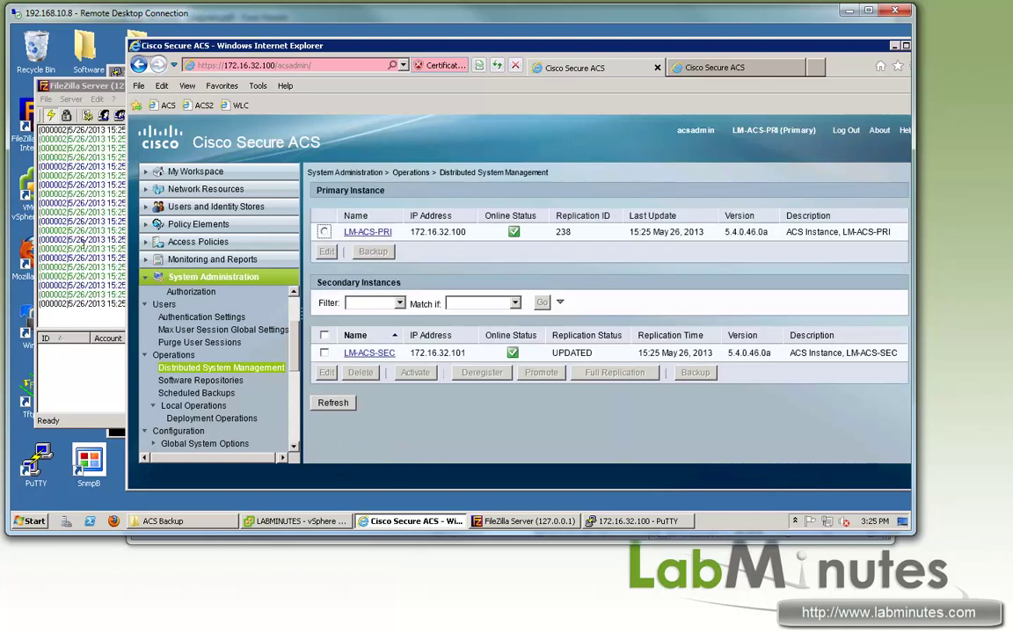
# Step: Check MANUAL-130526-1527.tar.gpg (11,319 KB) is in ACS Backup and its STOR logged 226 Transfer OK
pyautogui.click(97, 92)
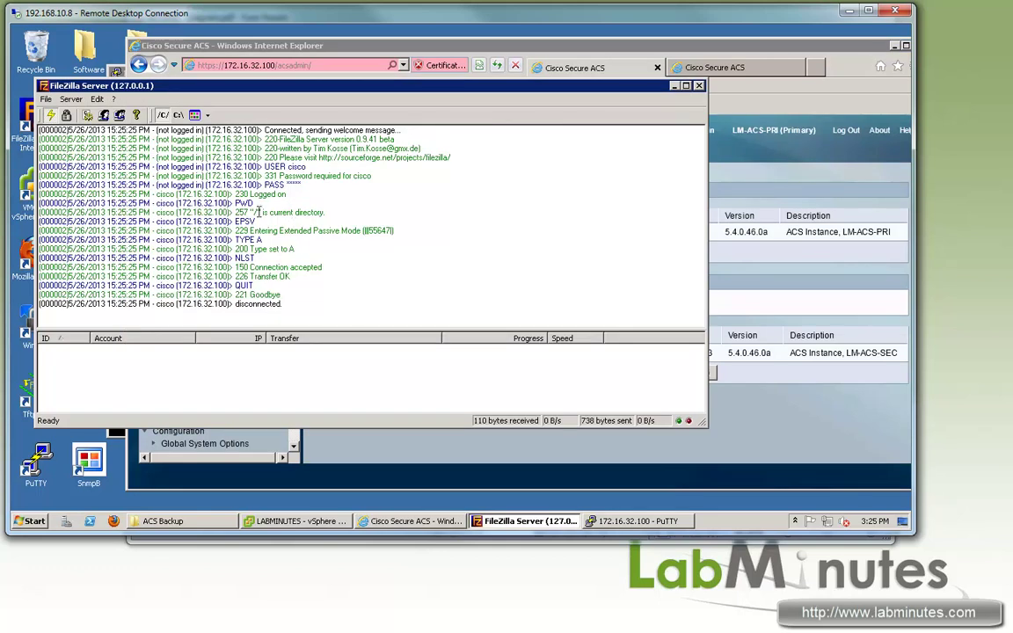
pyautogui.click(204, 523)
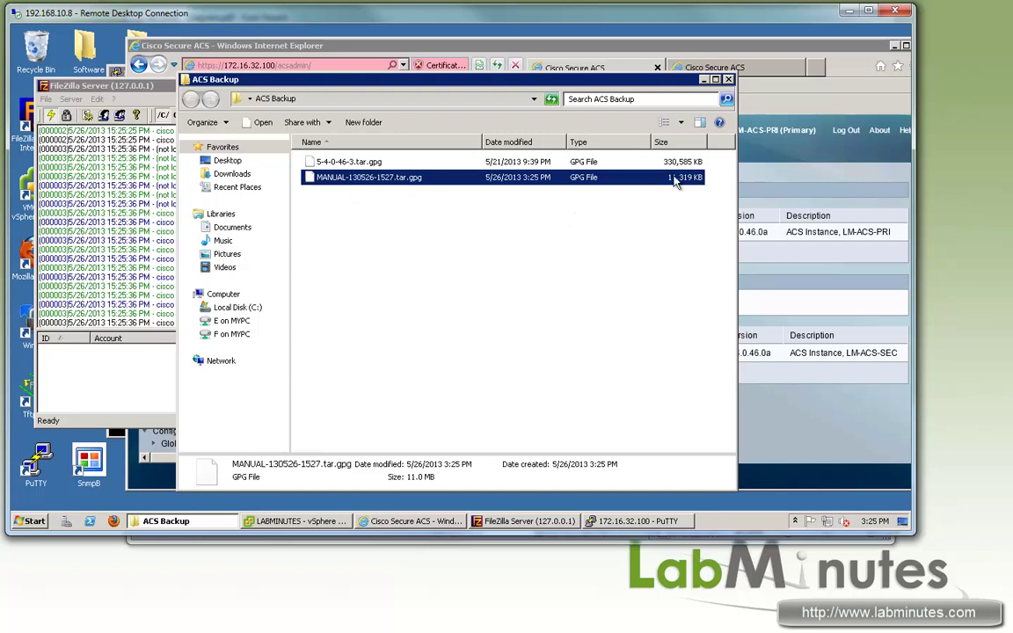
pyautogui.click(335, 188)
pyautogui.hotkey('alt', 'Tab')
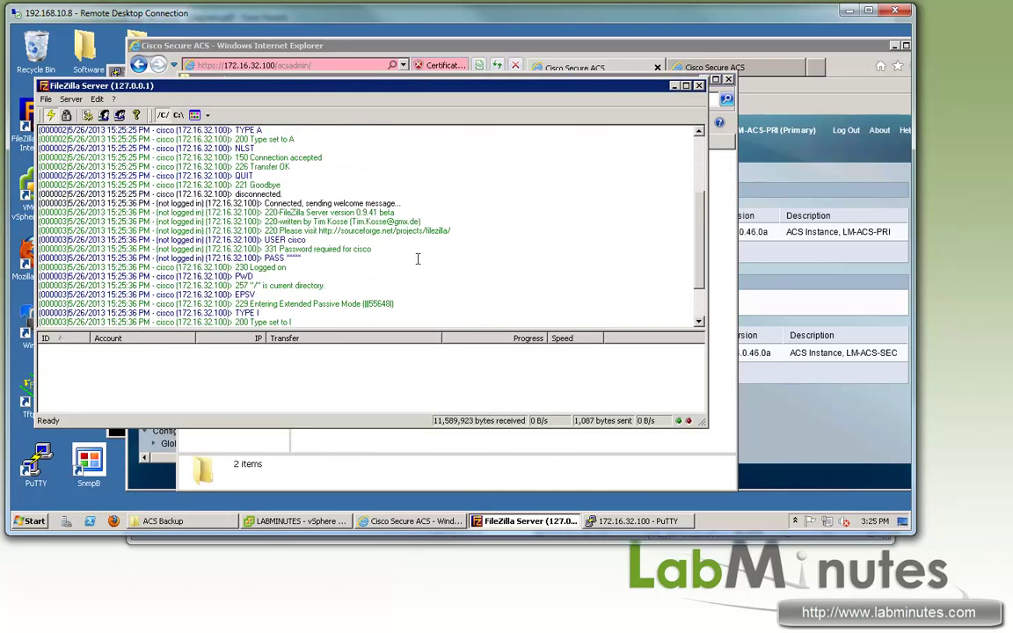
pyautogui.hotkey('alt', 'Tab')
pyautogui.hotkey('alt', 'Tab')
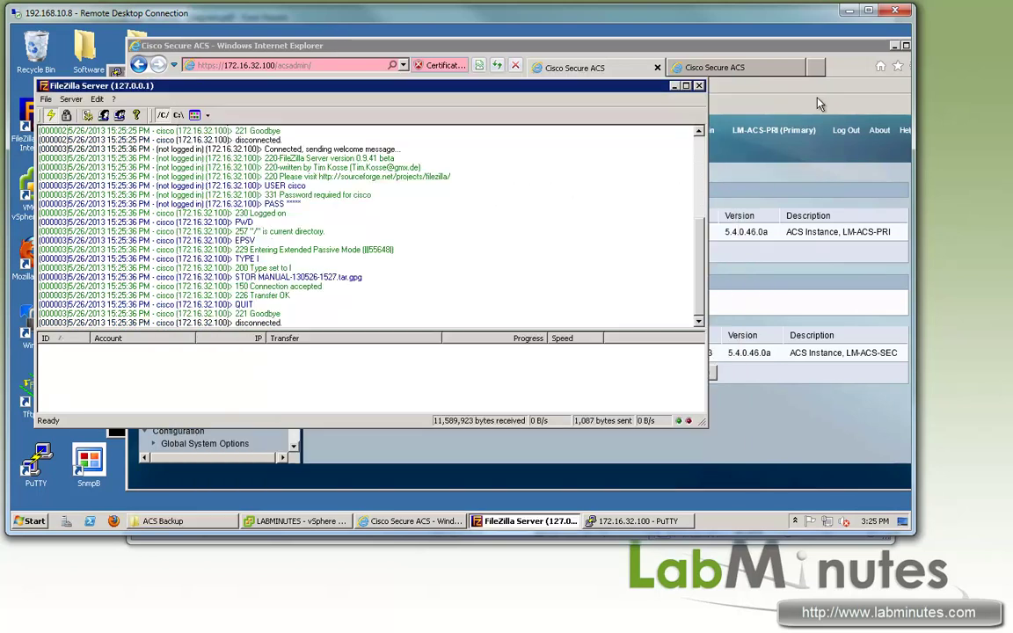
# Step: Delete SW2 from Network Devices and AAA Clients, leaving FW1, LM-WLC1 and SW1
pyautogui.click(737, 90)
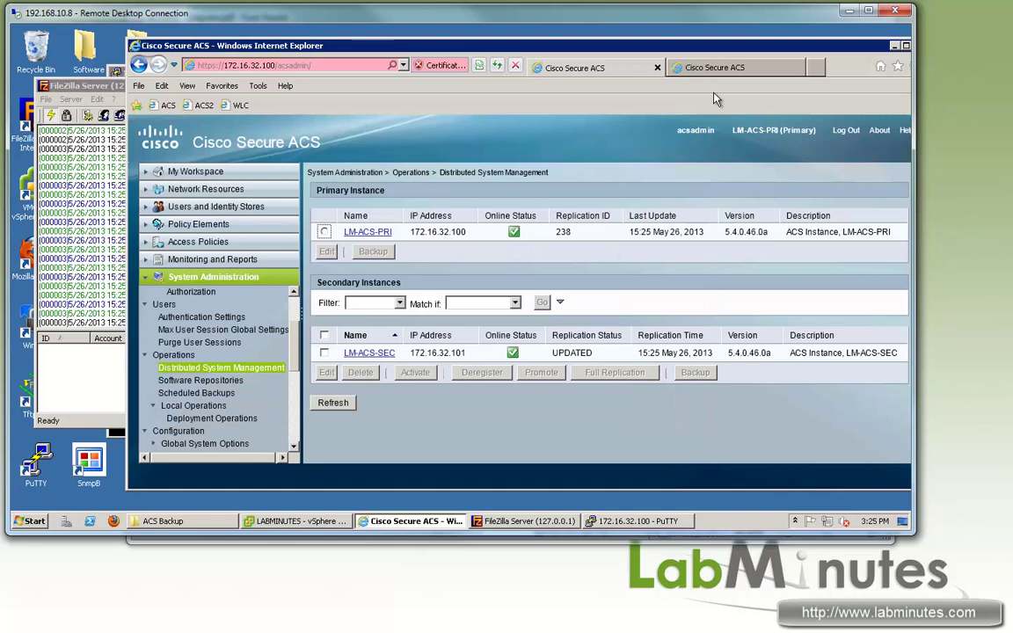
pyautogui.click(181, 189)
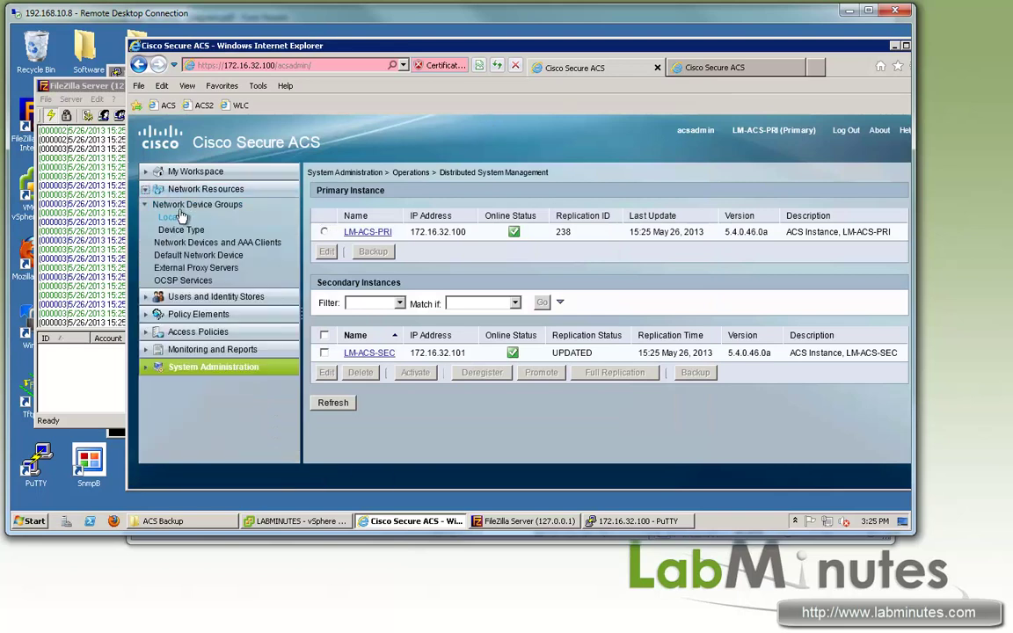
pyautogui.click(217, 242)
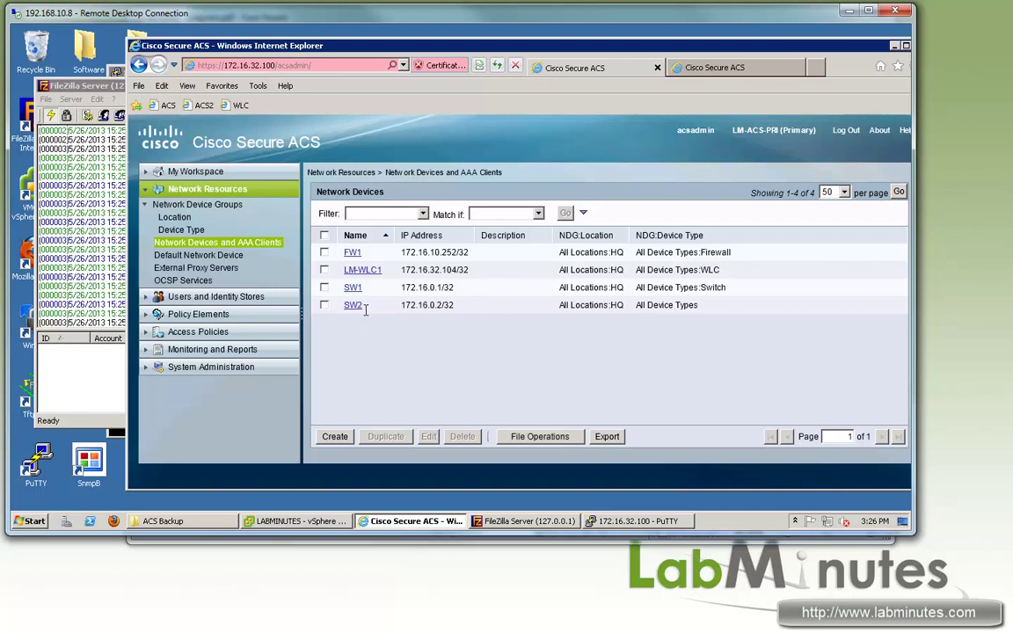
pyautogui.doubleClick(353, 305)
pyautogui.moveTo(353, 305); pyautogui.dragTo(331, 317)
pyautogui.click(324, 305)
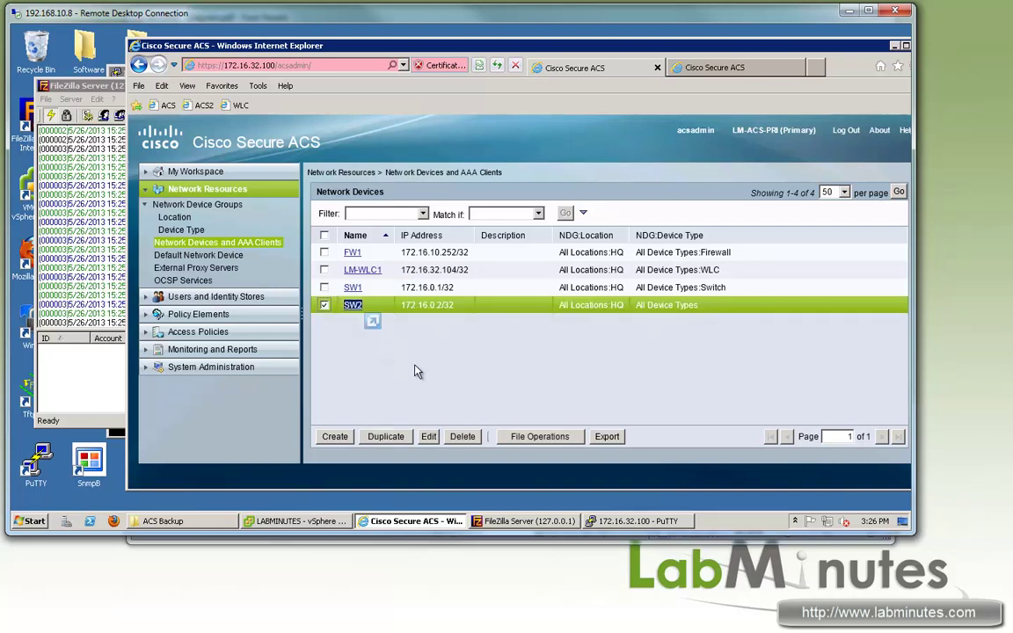
pyautogui.click(464, 436)
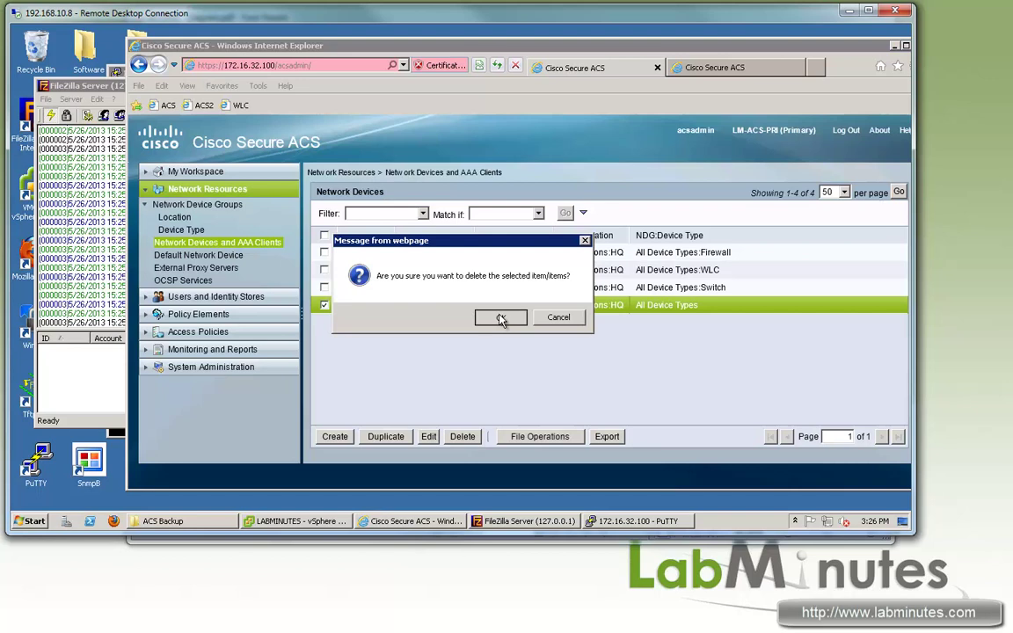
pyautogui.click(500, 318)
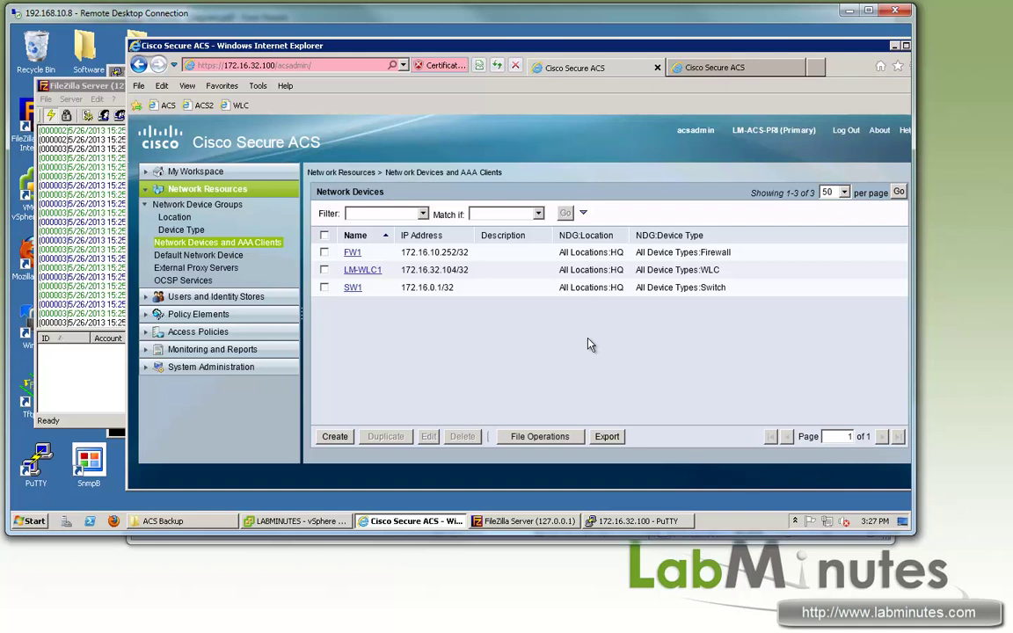
# Step: Untick Connected on Network adapter 1 in the LM-ACS-SEC VM's settings and apply
pyautogui.click(712, 67)
pyautogui.click(573, 68)
pyautogui.click(299, 521)
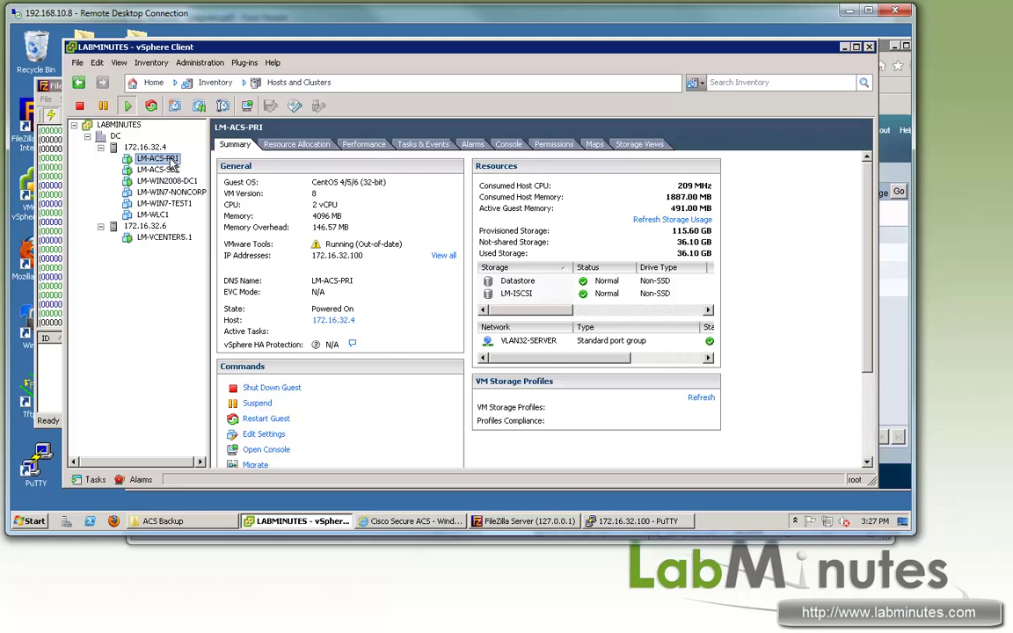
pyautogui.rightClick(150, 159)
pyautogui.click(226, 238)
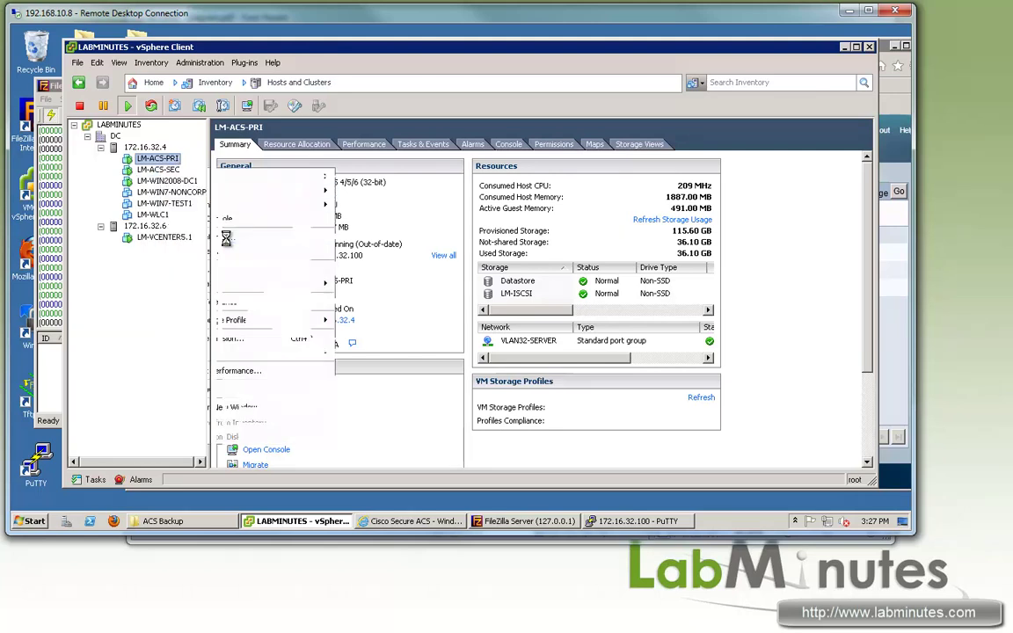
pyautogui.click(295, 214)
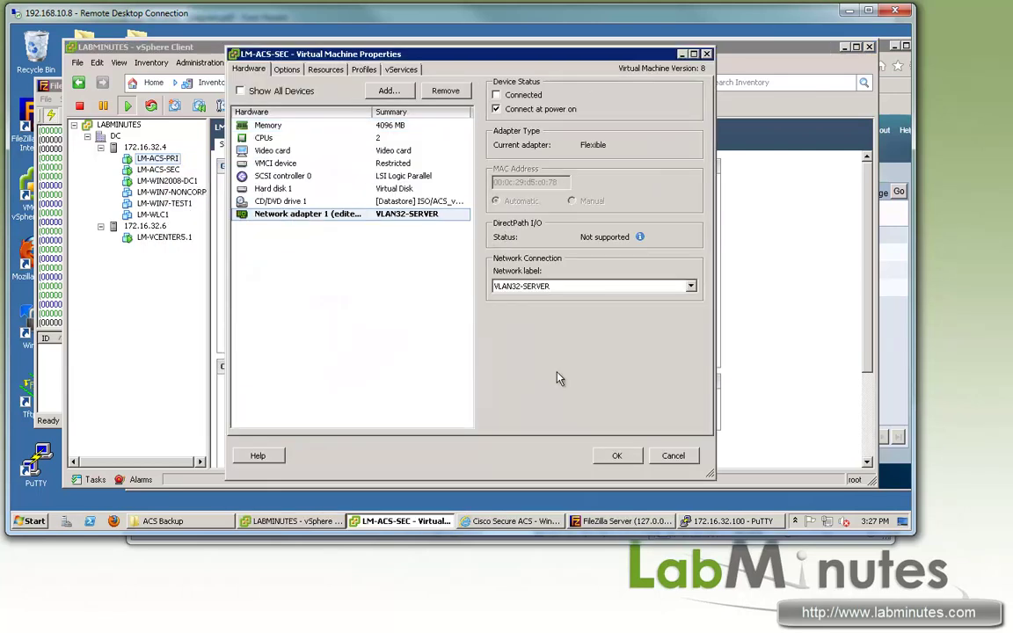
pyautogui.click(616, 456)
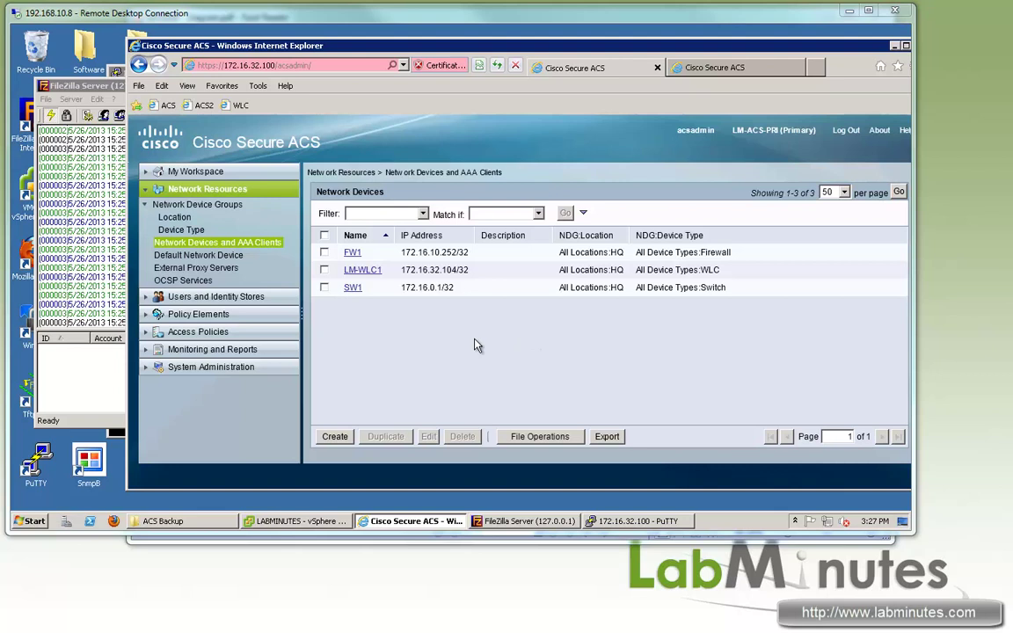
# Step: List the BACKUP-FTP repository with 'sh repository BACKUP-FTP' and copy the MANUAL-130526-1527.tar.gpg file name
pyautogui.hotkey('alt', 'Tab')
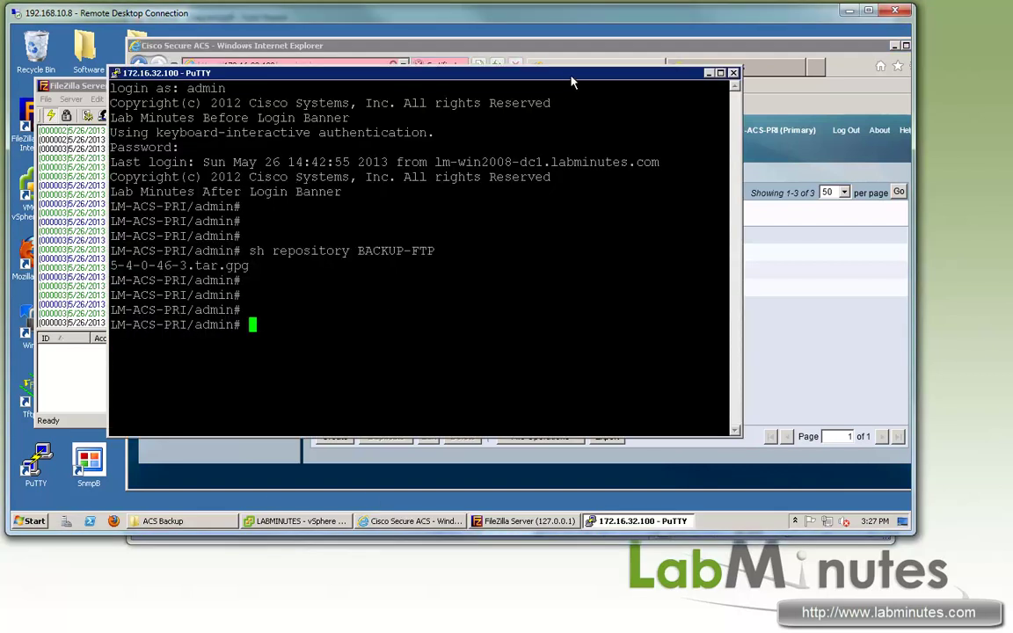
pyautogui.moveTo(512, 69); pyautogui.dragTo(512, 67)
pyautogui.press('Return')
pyautogui.press('Return')
pyautogui.press('Return')
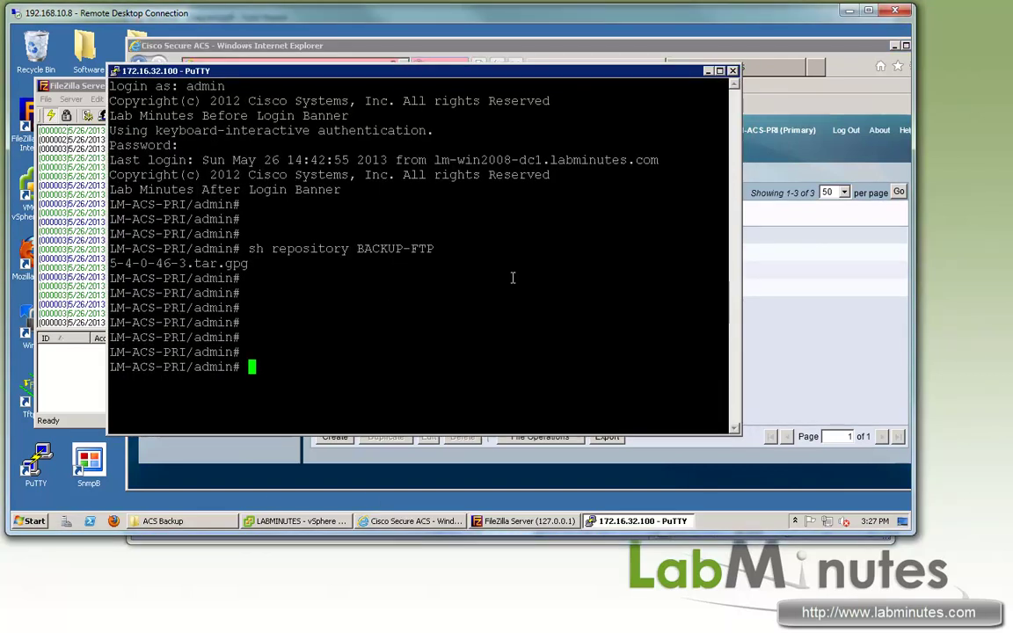
pyautogui.write('sh repository BACKUP-FTP')
pyautogui.press('Return')
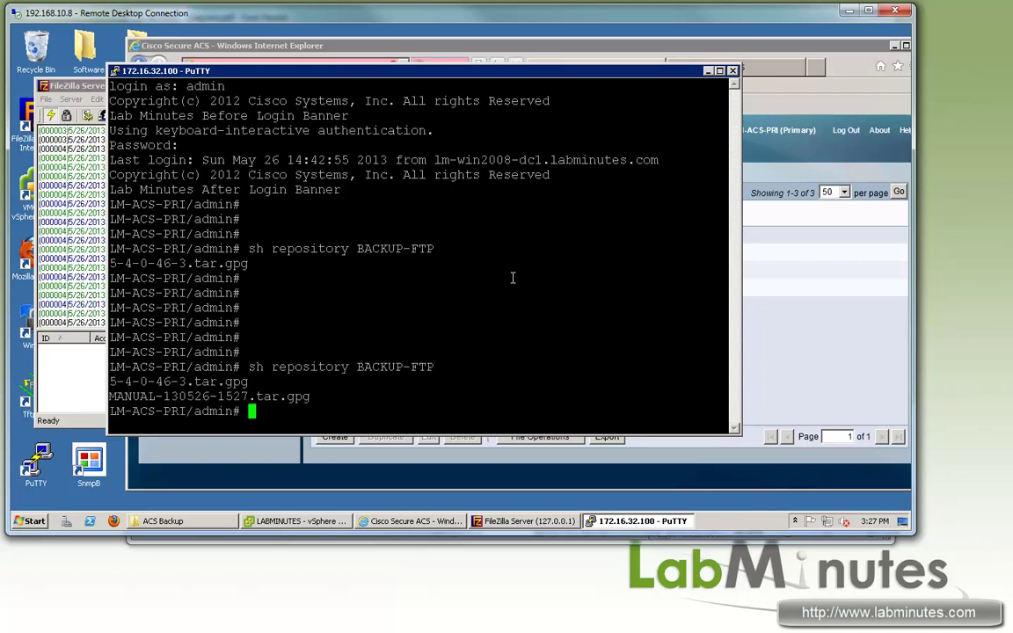
pyautogui.moveTo(310, 397); pyautogui.dragTo(109, 396)
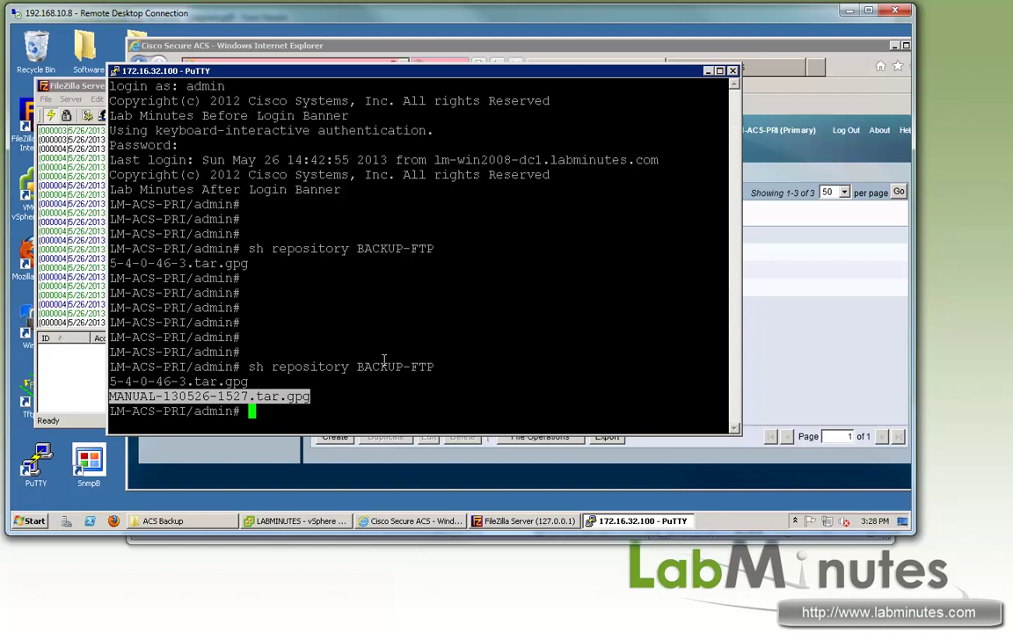
# Step: Compose 'acs restore MANUAL-130526-1527.tar.gpg repository BACKUP-FTP' using ? help, without submitting it
pyautogui.write('acs res')
pyautogui.press('?')
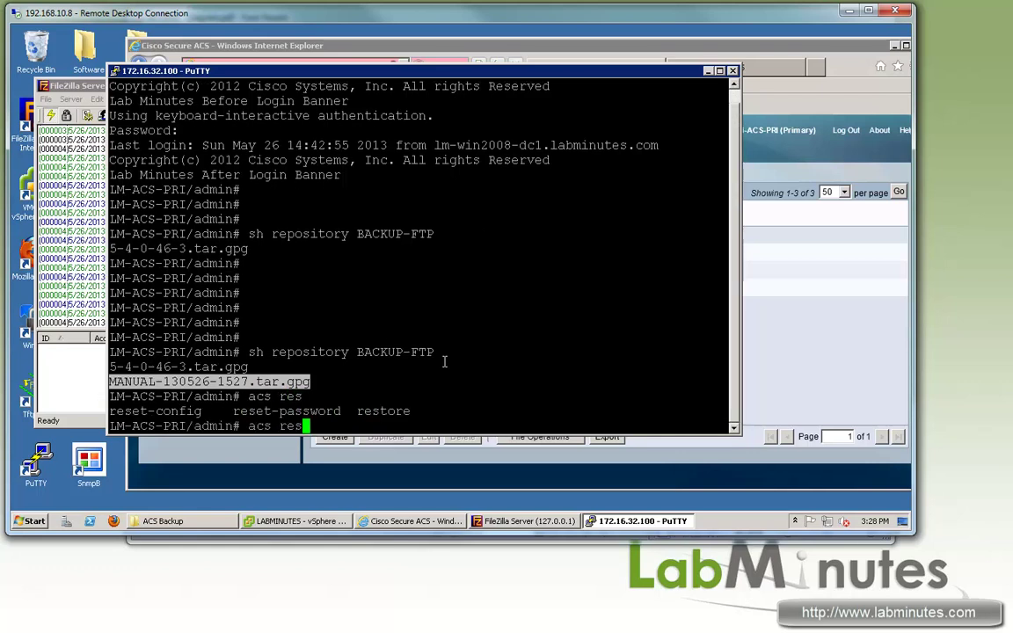
pyautogui.write('tore')
pyautogui.press('?')
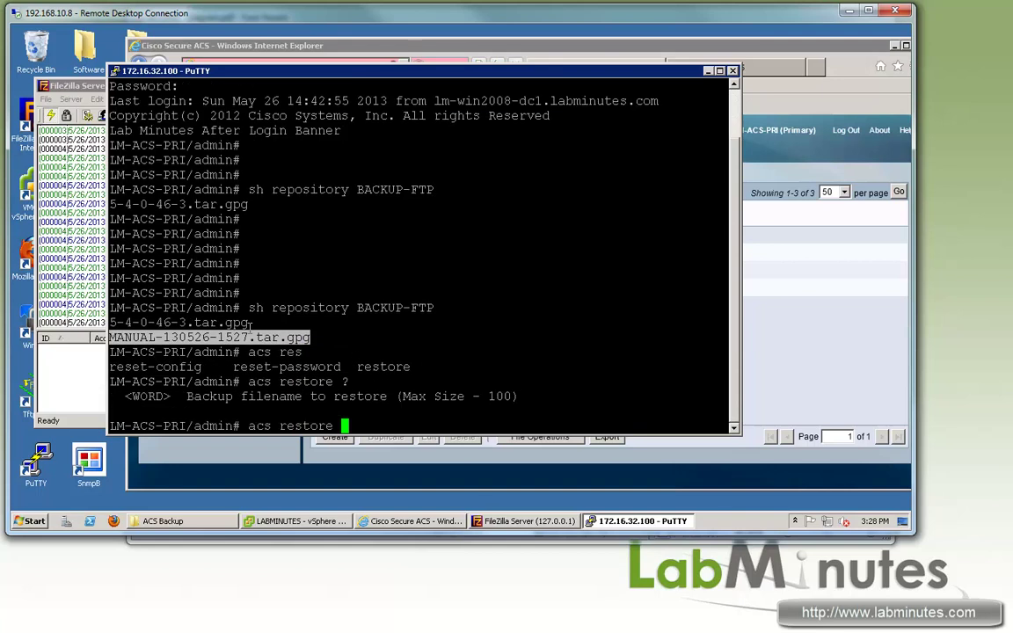
pyautogui.rightClick(475, 335)
pyautogui.press('?')
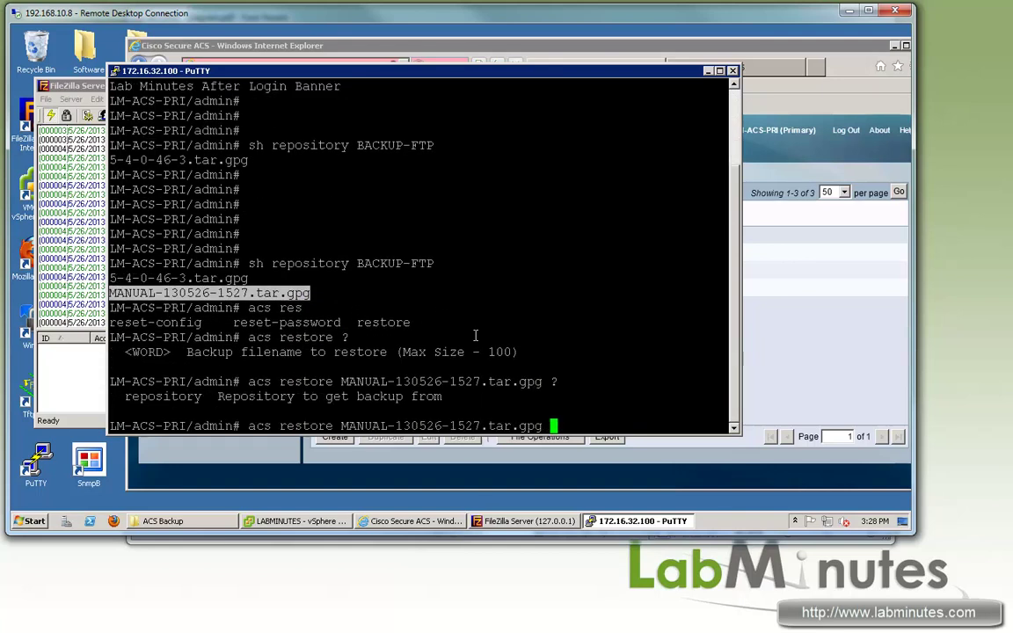
pyautogui.write('repository ')
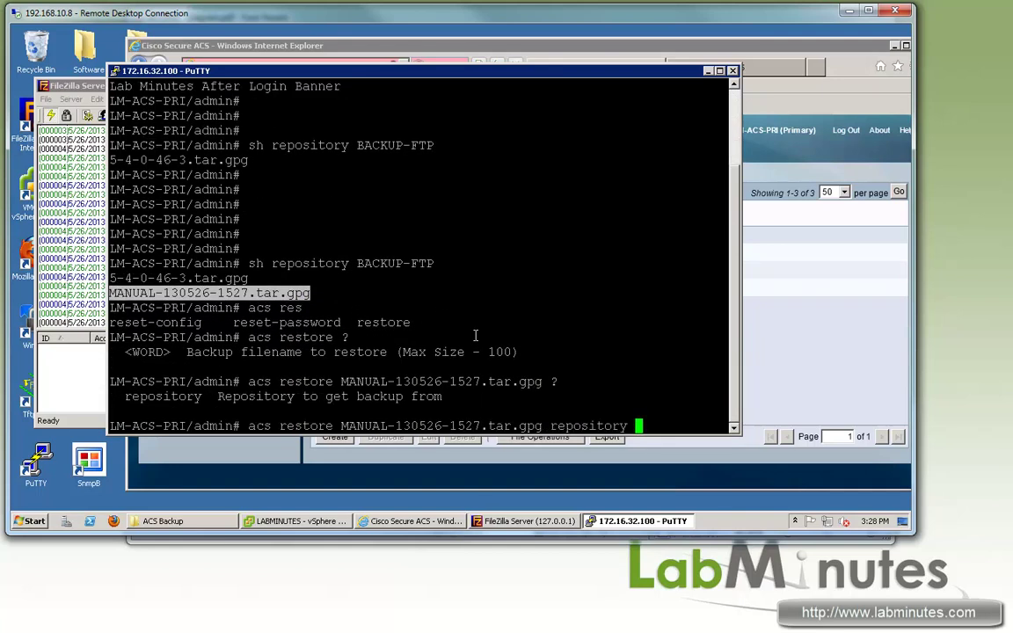
pyautogui.write('BACKUP-FTP')
# Step: Clear the FileZilla Server log, run the restore, and answer yes to restarting ACS services
pyautogui.rightClick(75, 173)
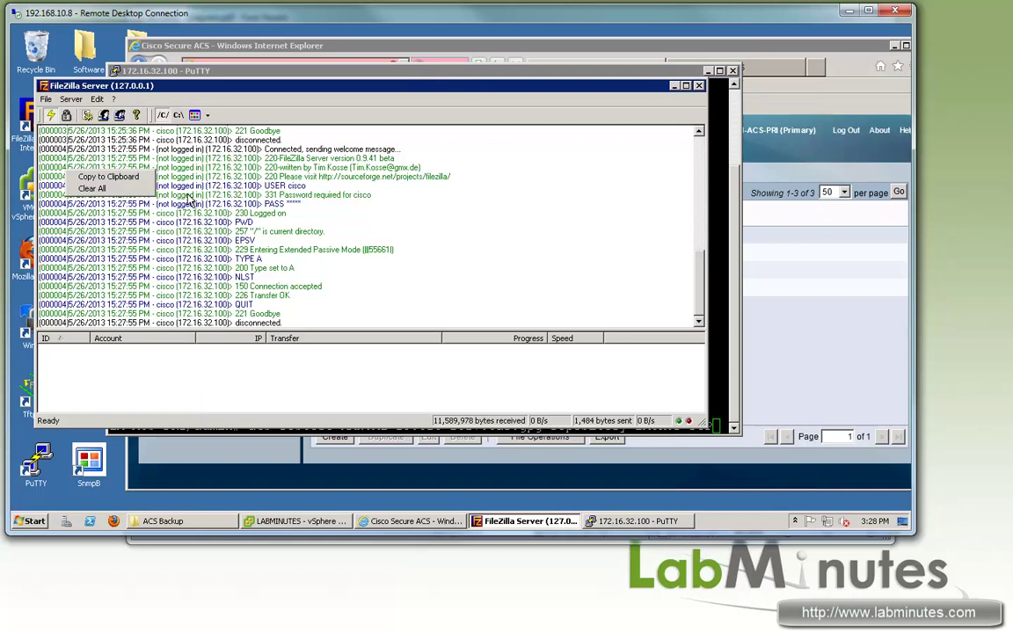
pyautogui.click(93, 187)
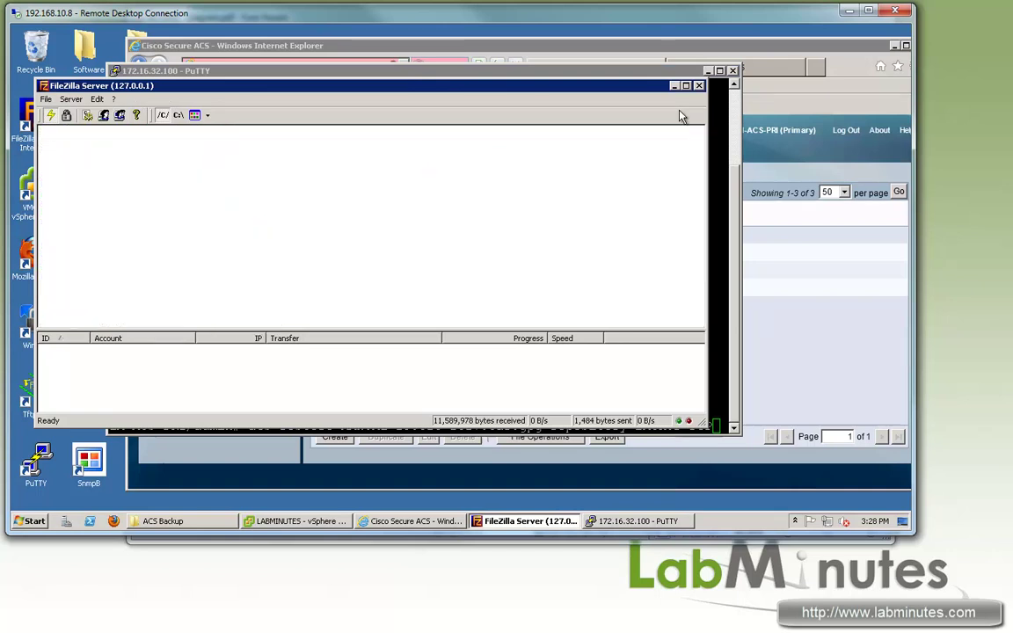
pyautogui.click(551, 70)
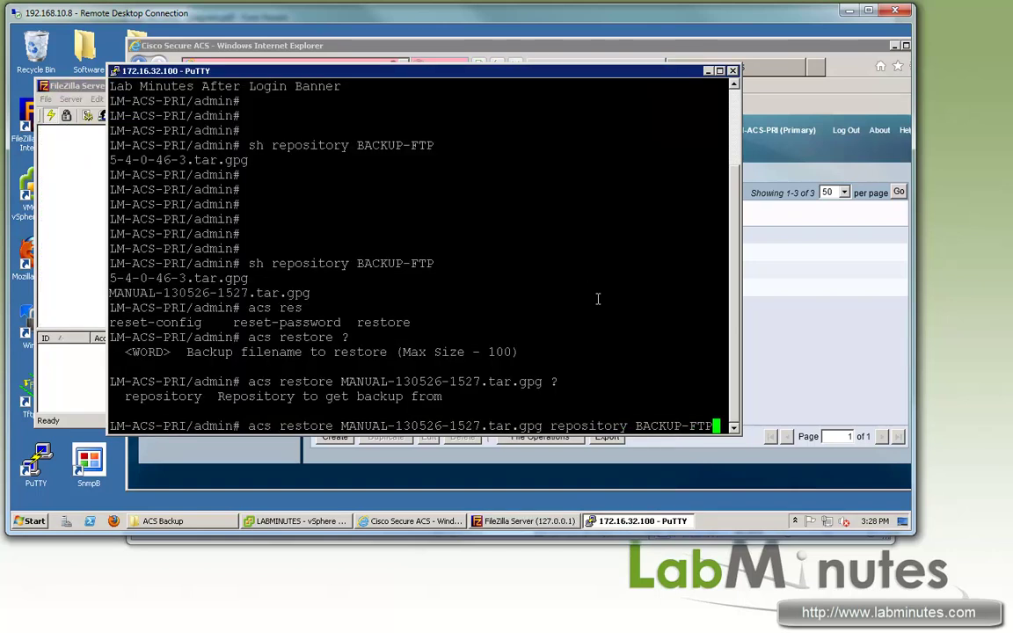
pyautogui.press('Return')
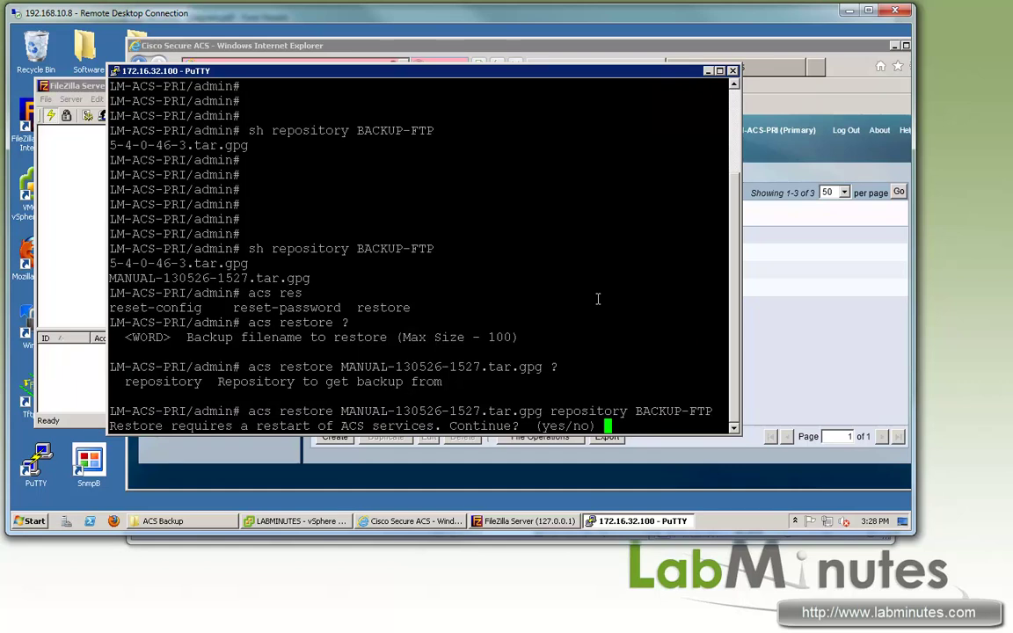
pyautogui.write('yes')
pyautogui.press('Return')
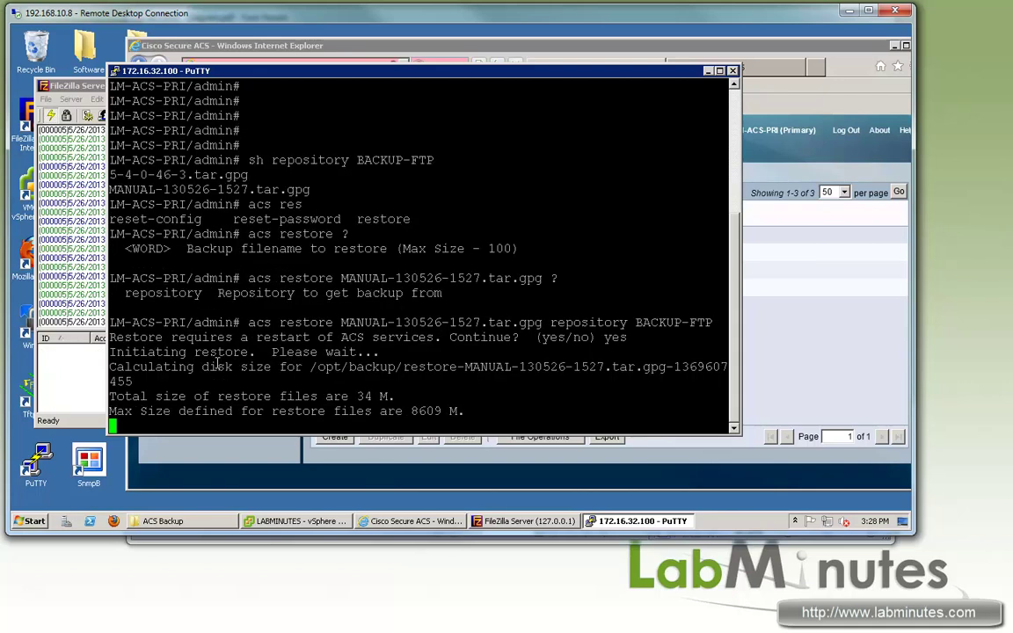
# Step: Review the distributed-setup and replication warnings, then answer yes to continue the restore
pyautogui.moveTo(147, 352); pyautogui.dragTo(255, 352)
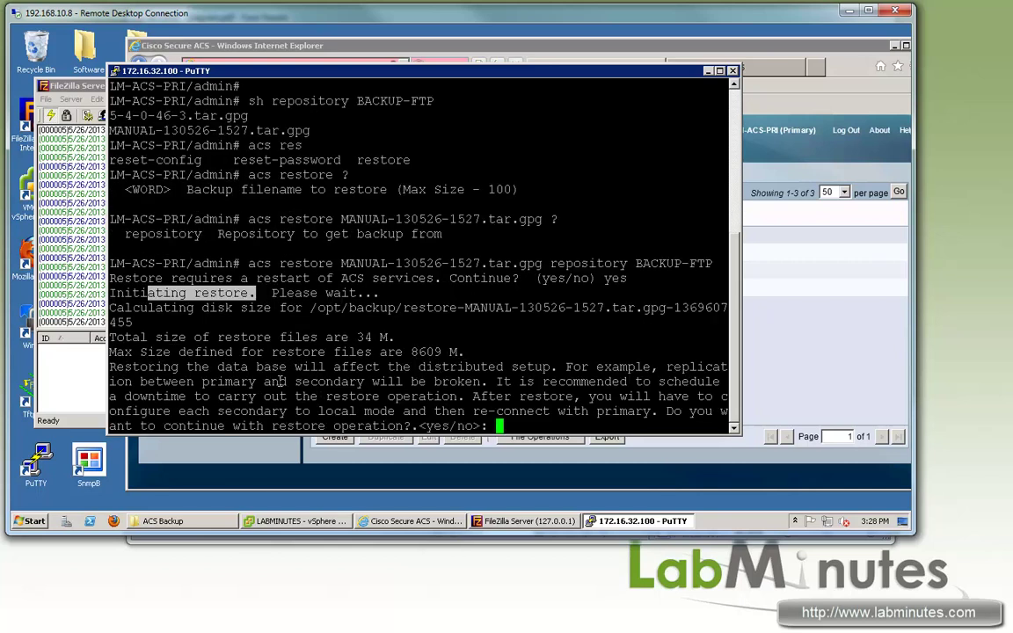
pyautogui.moveTo(240, 367); pyautogui.dragTo(396, 367)
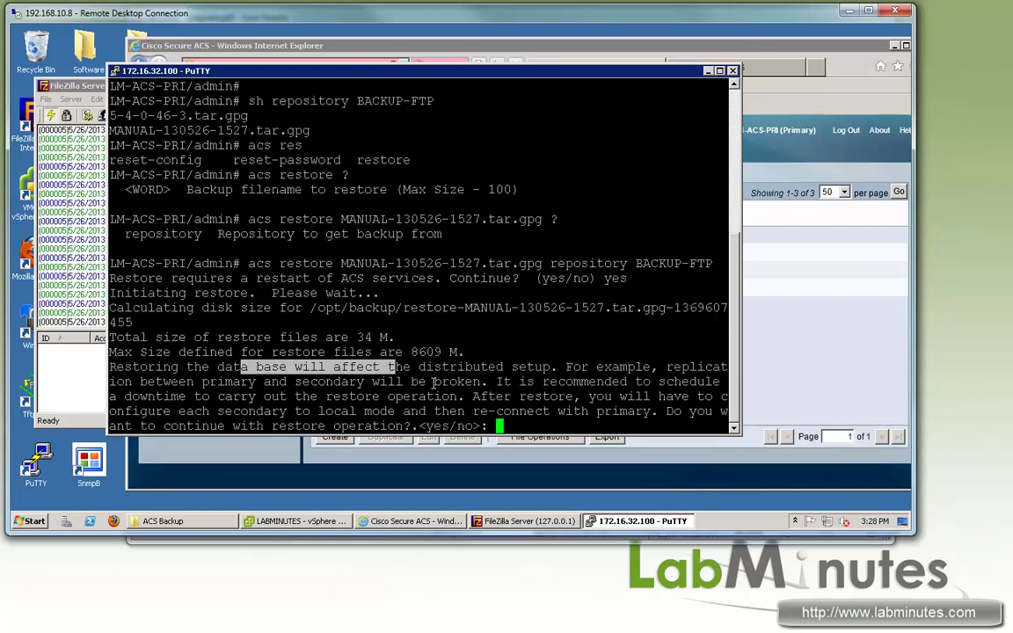
pyautogui.moveTo(203, 382); pyautogui.dragTo(433, 381)
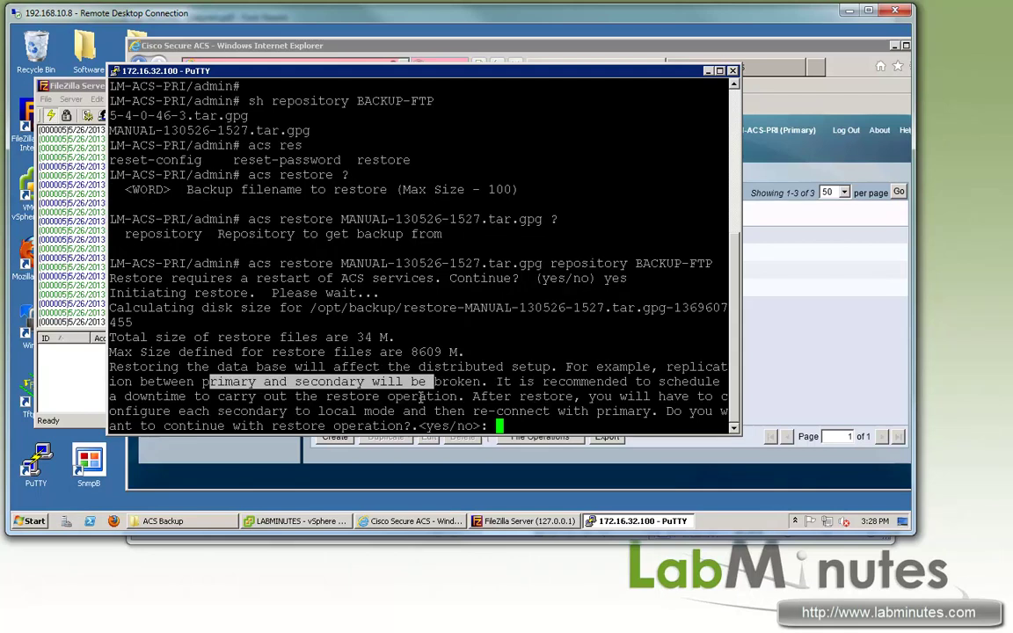
pyautogui.click(512, 363)
pyautogui.write('yes')
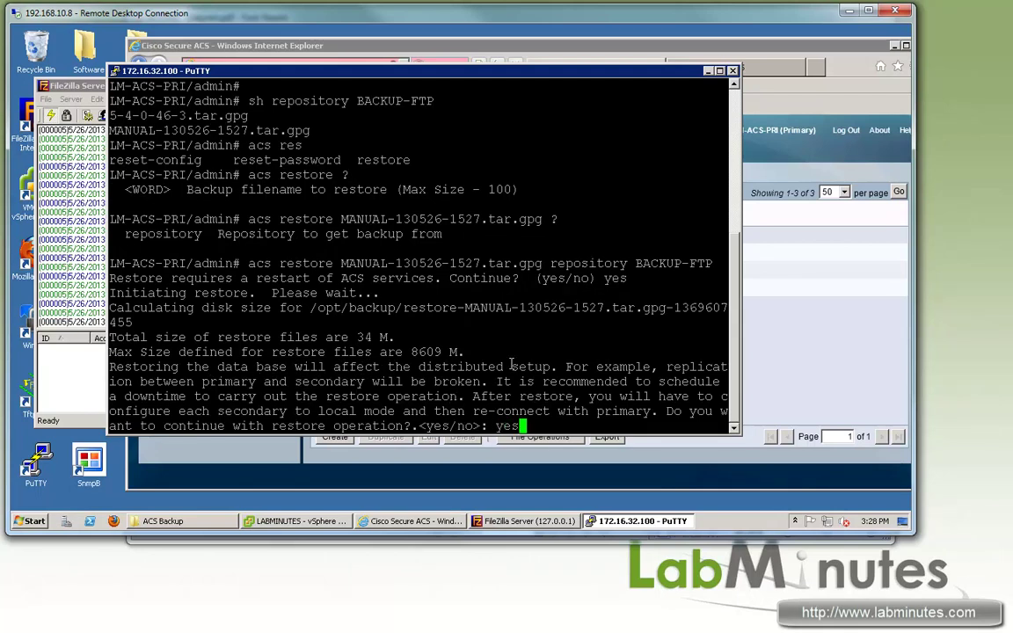
pyautogui.press('Return')
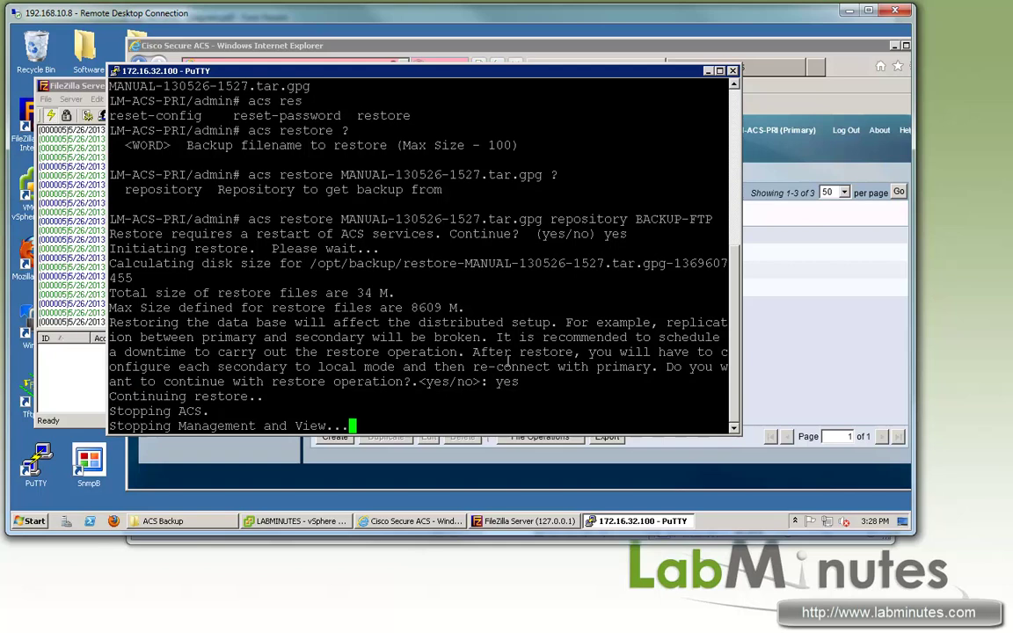
pyautogui.moveTo(148, 397); pyautogui.dragTo(248, 397)
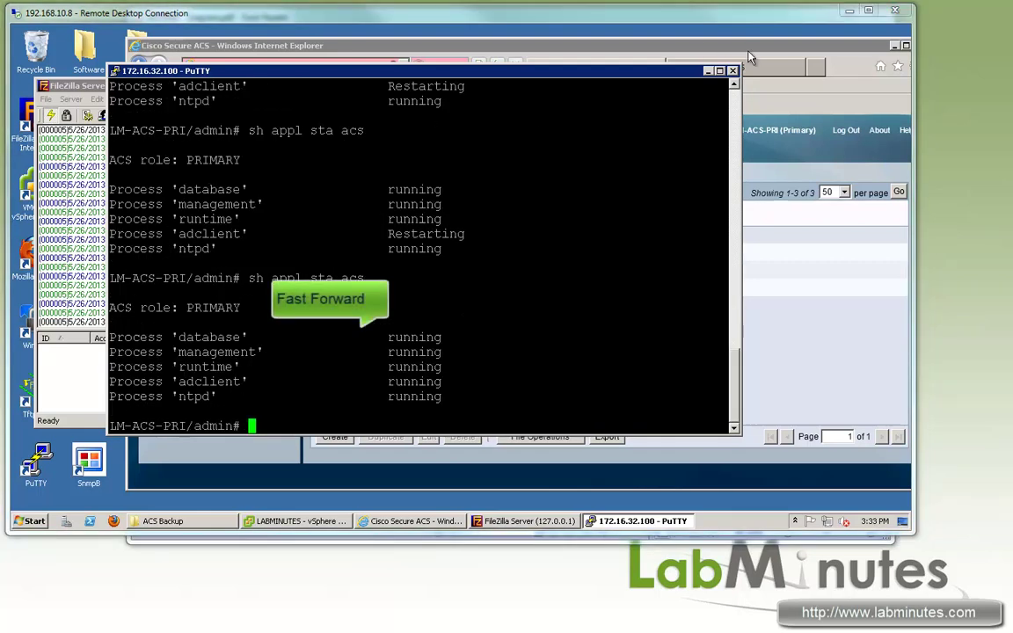
# Step: Log back into the primary ACS web console with the admin username and password
pyautogui.click(697, 41)
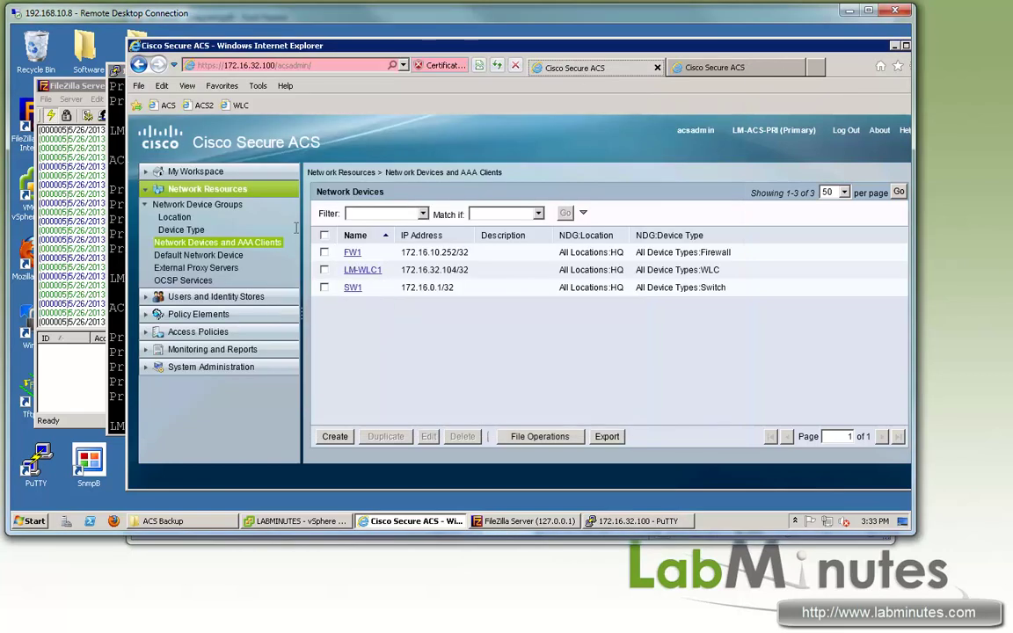
pyautogui.click(169, 232)
pyautogui.click(773, 303)
pyautogui.write('acsadmin')
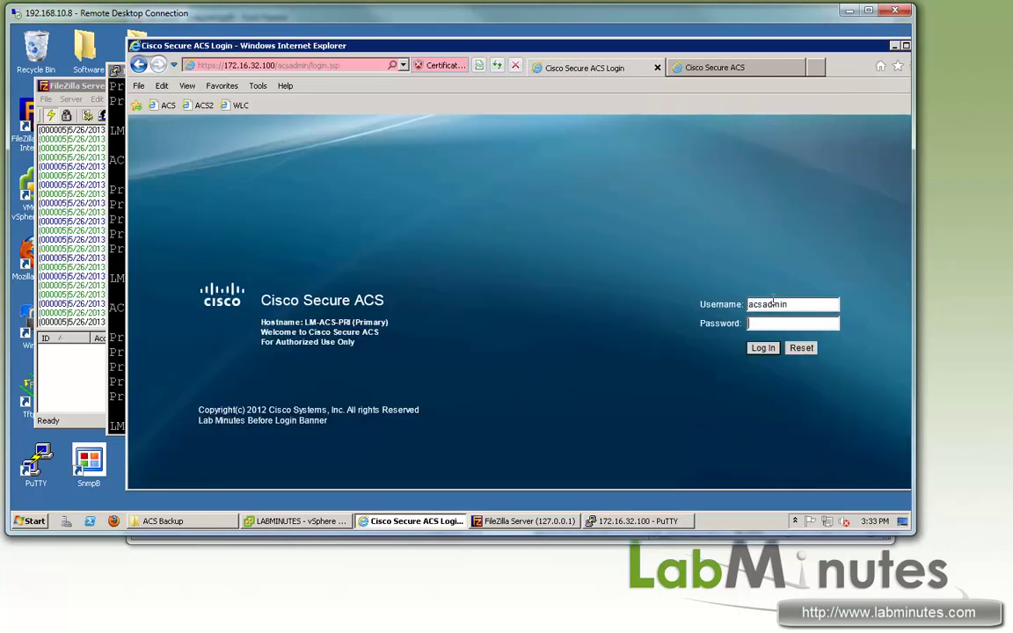
pyautogui.press('Tab')
pyautogui.write('cisco1')
pyautogui.press('Return')
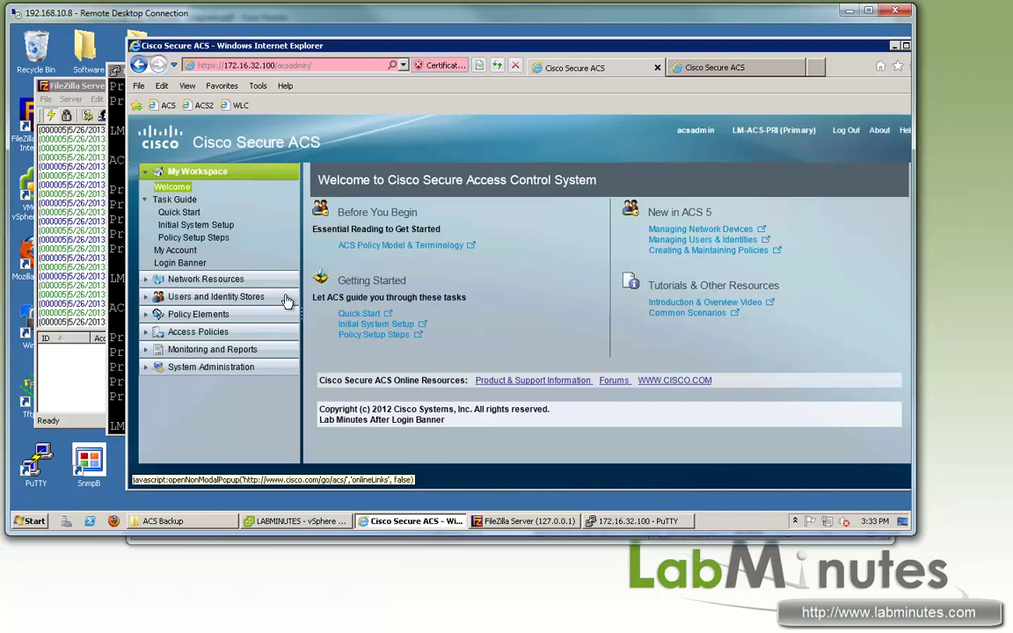
# Step: Open Network Devices and AAA Clients and highlight SW2's address 172.16.0.2/32
pyautogui.click(193, 281)
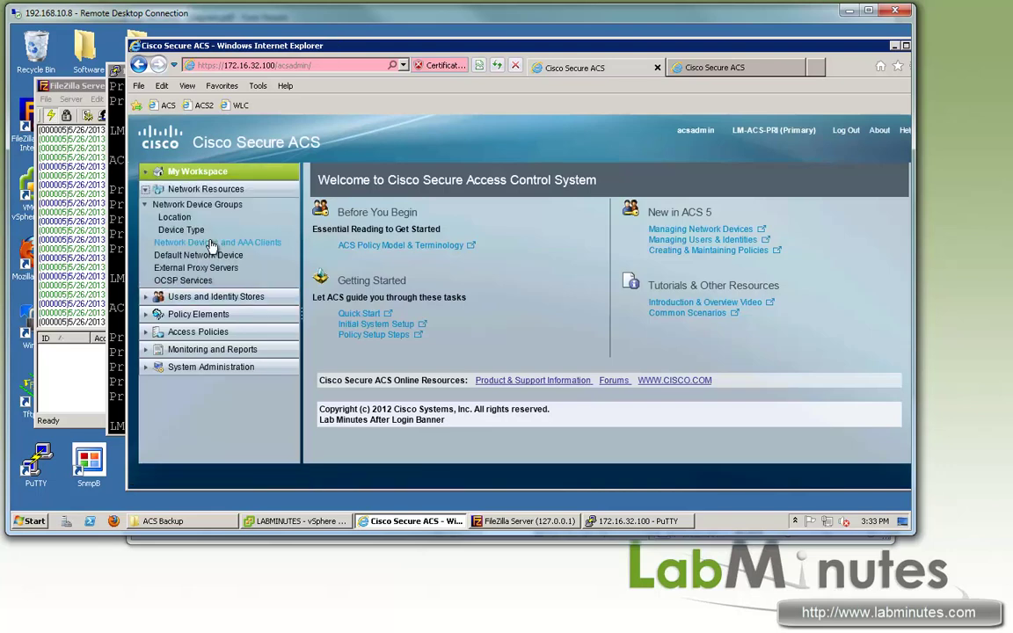
pyautogui.click(218, 242)
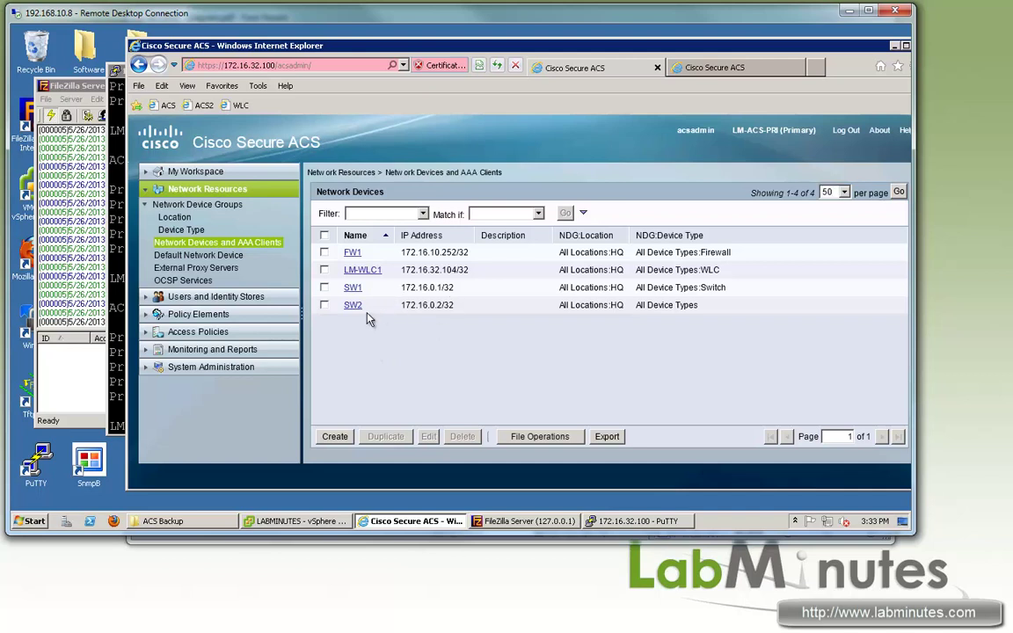
pyautogui.moveTo(454, 304); pyautogui.dragTo(400, 305)
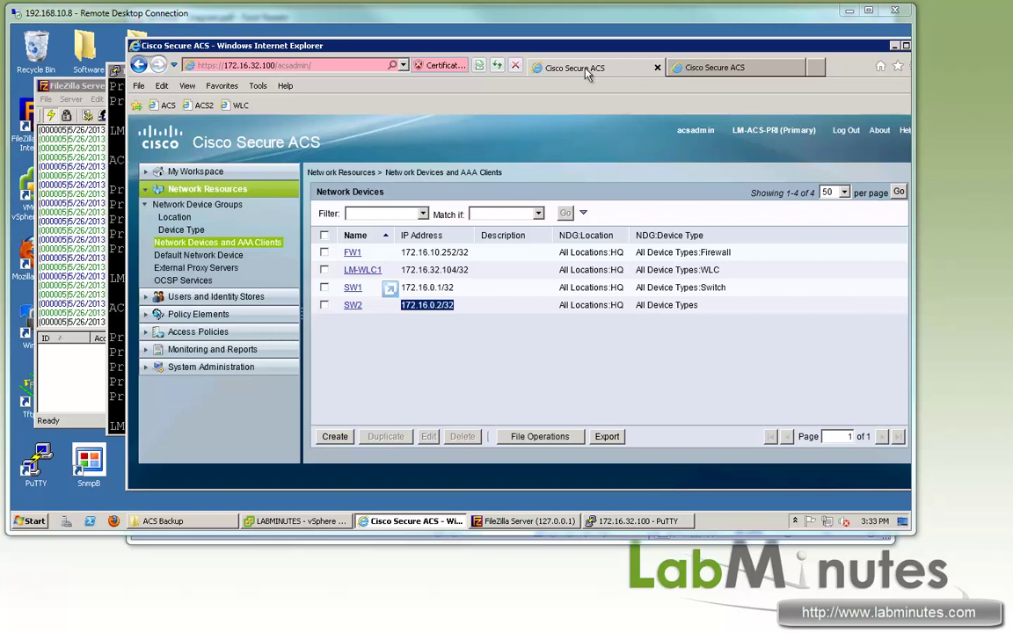
# Step: In LM-ACS-SEC's Edit Settings in vSphere, mark Network adapter 1 as connected
pyautogui.hotkey('alt', 'Tab')
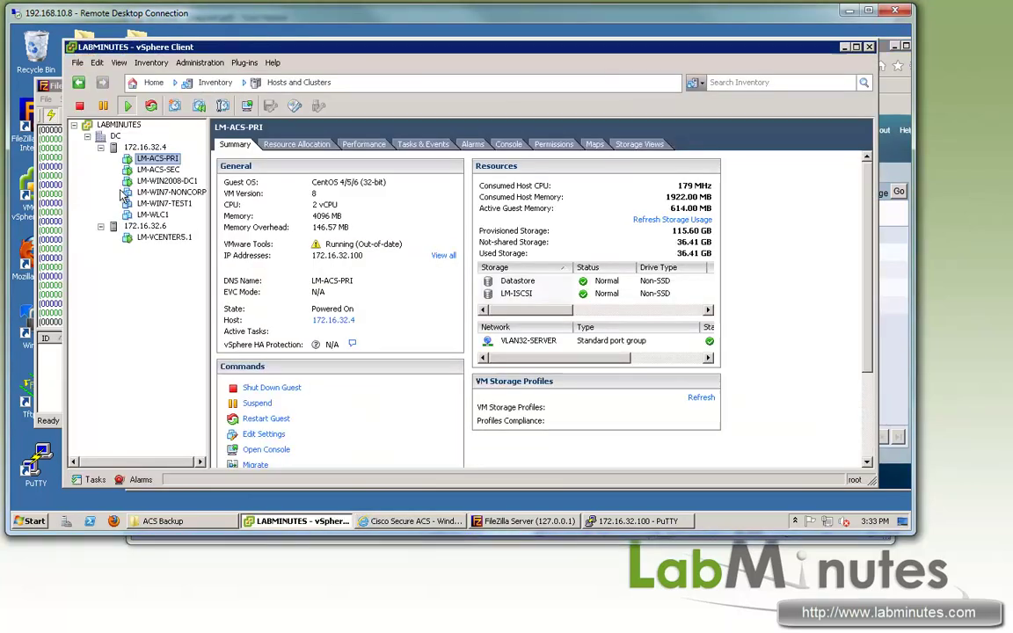
pyautogui.rightClick(161, 171)
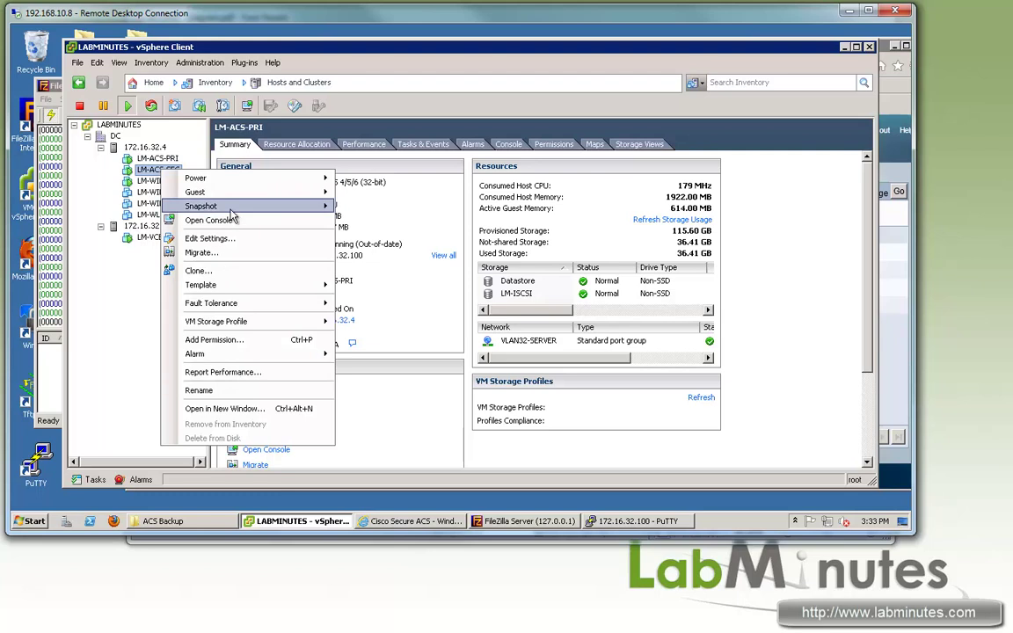
pyautogui.click(212, 236)
pyautogui.click(308, 228)
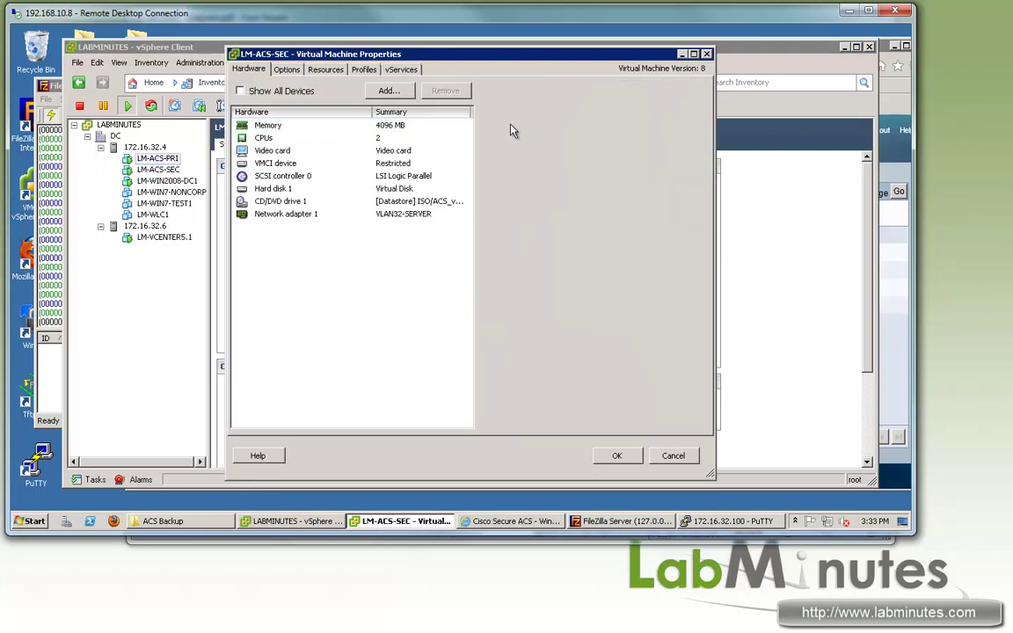
pyautogui.click(292, 215)
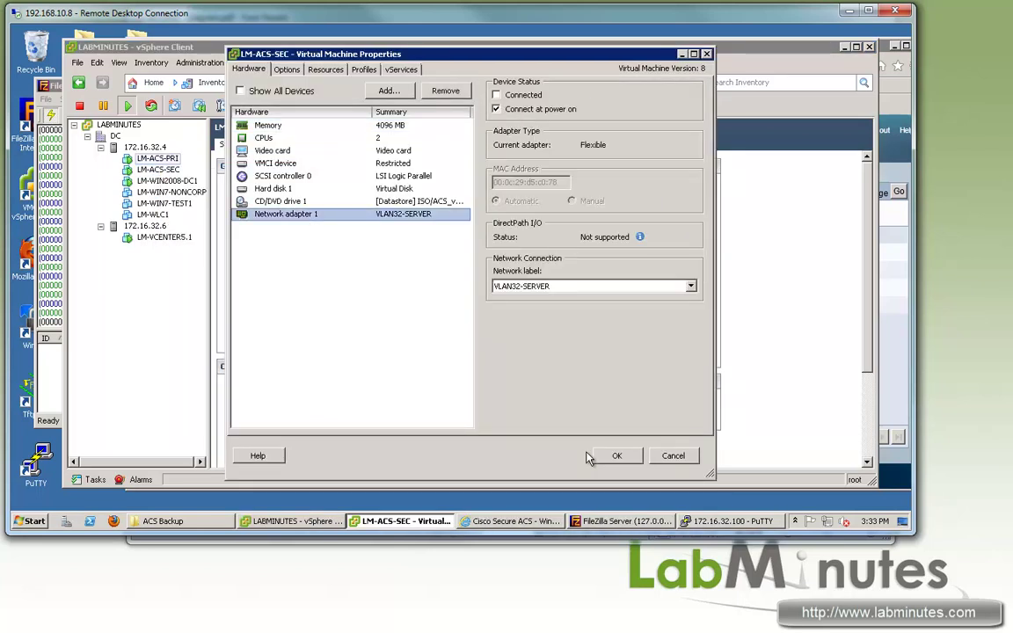
pyautogui.click(497, 95)
# Step: Apply the VM changes and view the secondary's device list showing only FW1, LM-WLC1 and SW1
pyautogui.click(616, 456)
pyautogui.click(515, 520)
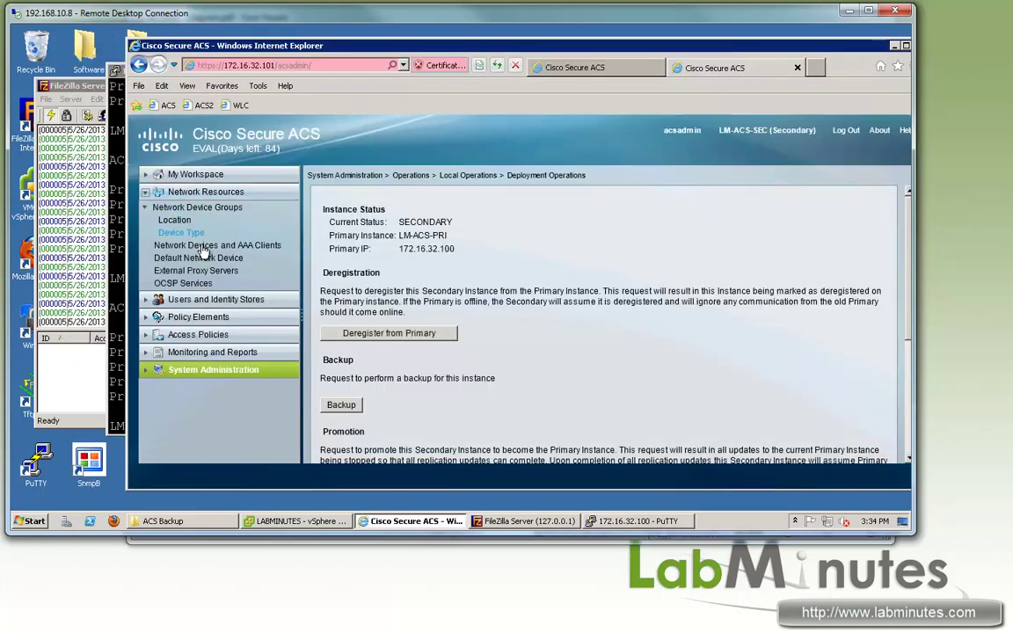
pyautogui.click(202, 245)
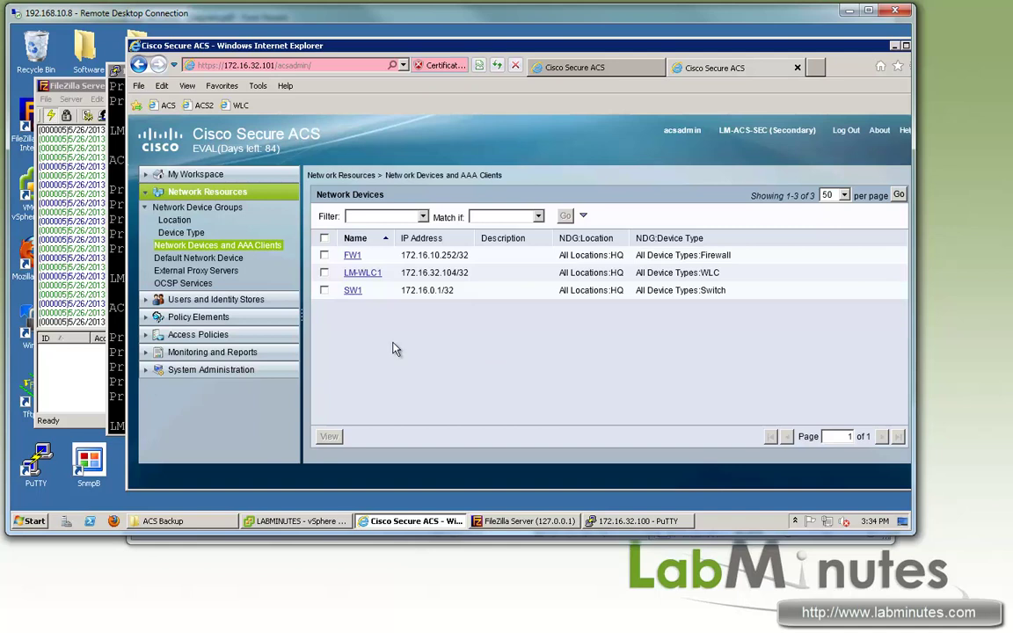
pyautogui.click(162, 369)
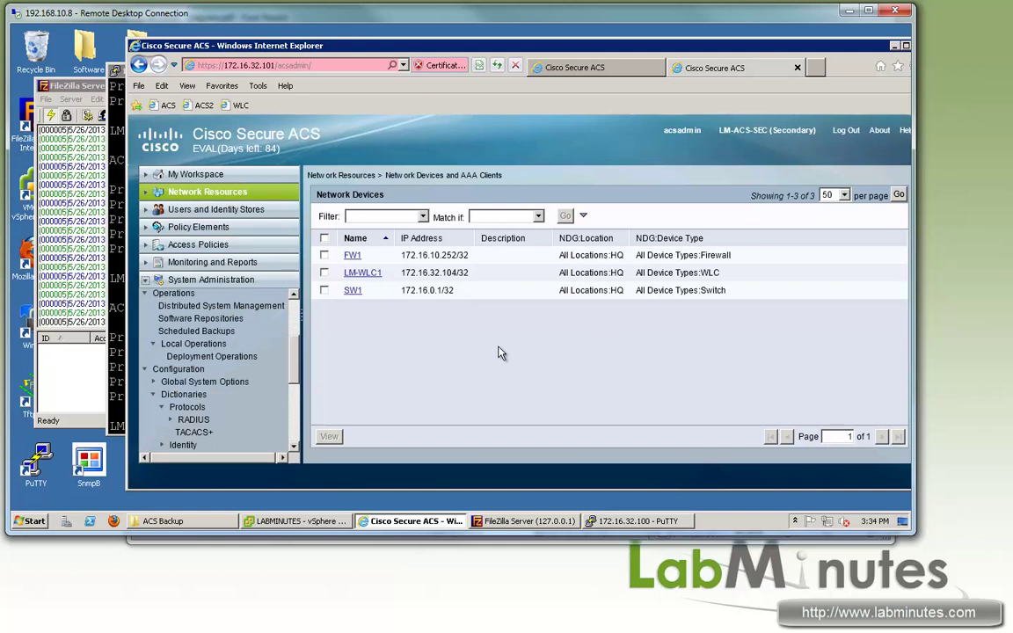
pyautogui.click(575, 66)
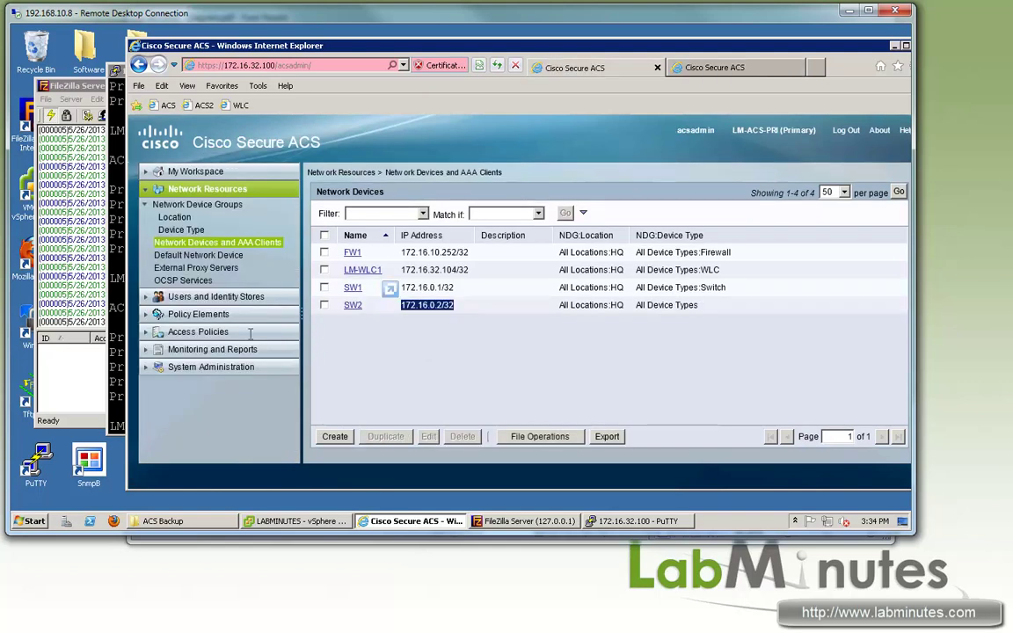
# Step: In the primary's Distributed System Management, select LM-ACS-SEC, deregister it and confirm
pyautogui.click(146, 369)
pyautogui.scroll(-3, 264, 345)
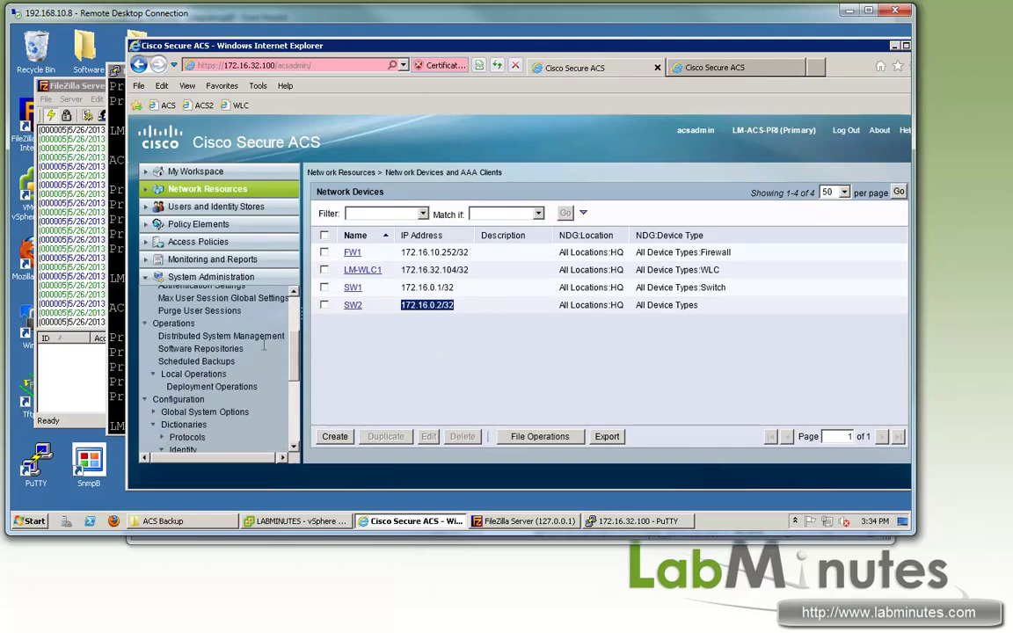
pyautogui.click(238, 328)
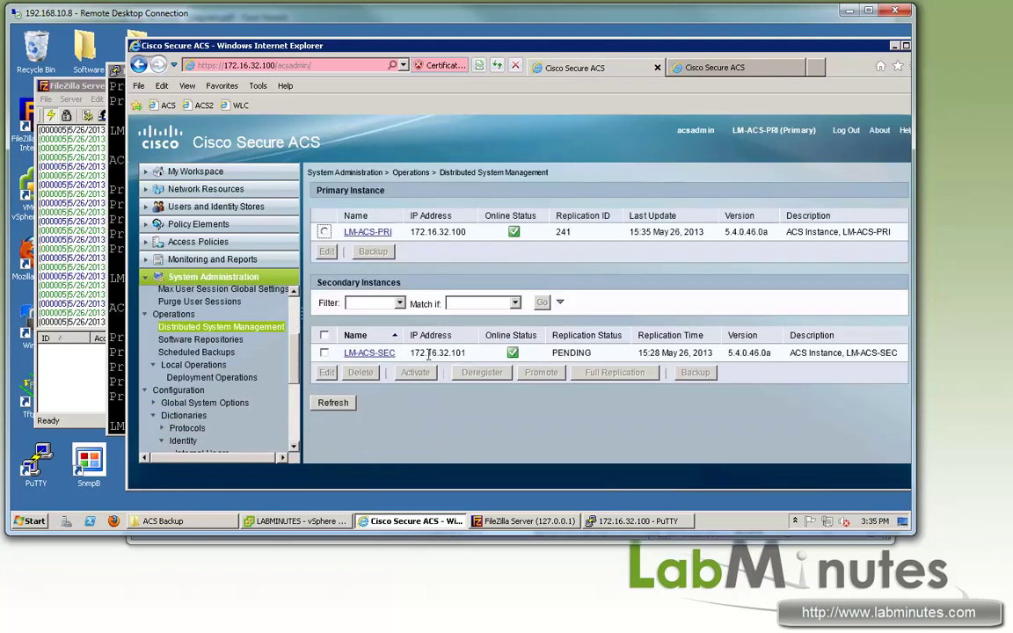
pyautogui.click(324, 352)
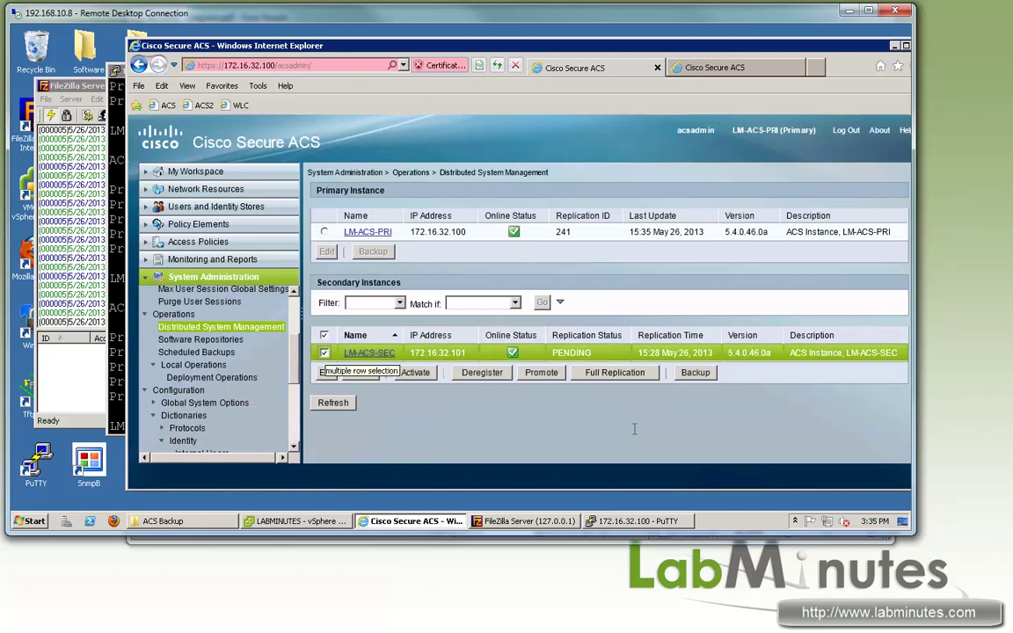
pyautogui.click(474, 372)
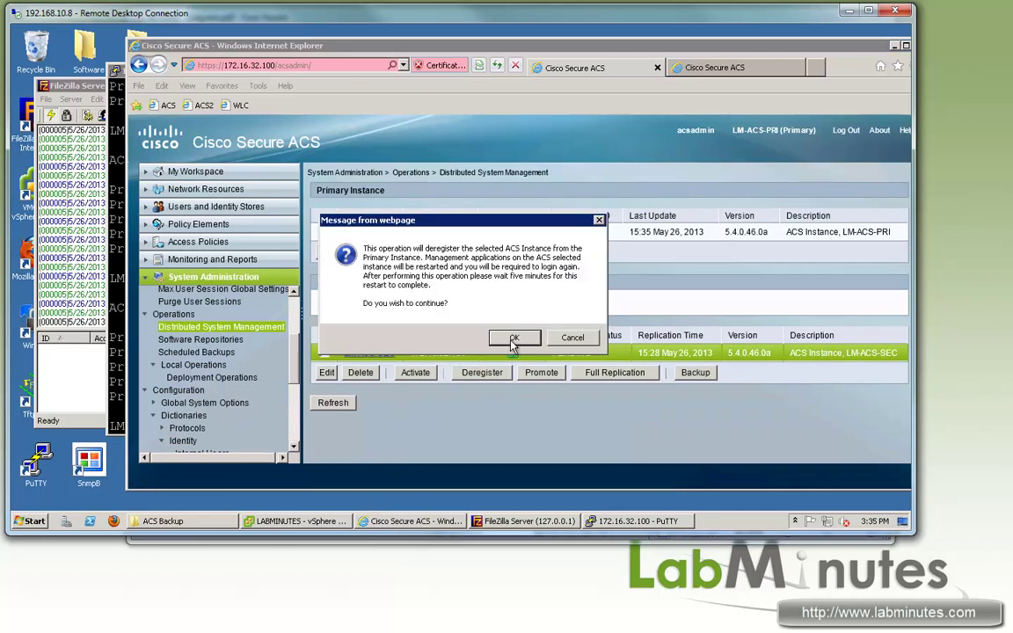
pyautogui.click(512, 339)
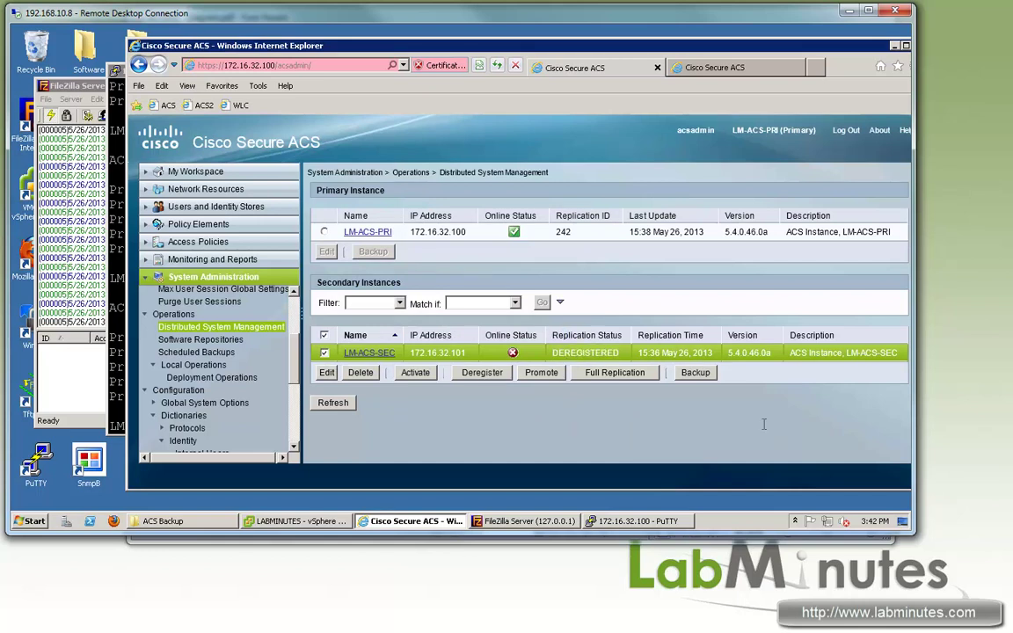
pyautogui.click(736, 72)
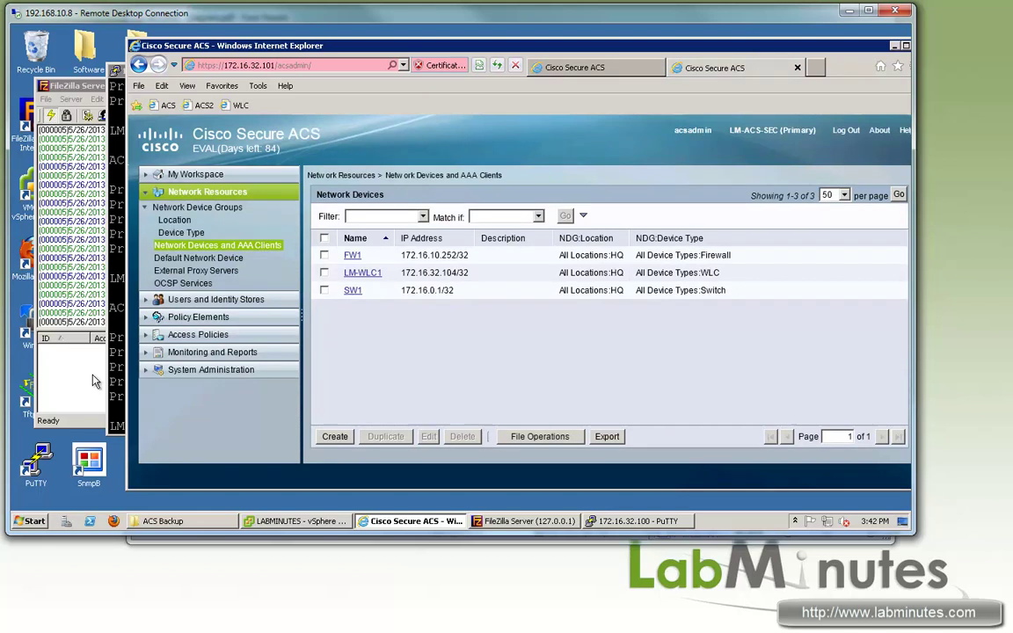
# Step: On the secondary's Deployment Operations, enter primary 172.16.32.x, admin credentials, and choose Hardware Replacement
pyautogui.click(195, 370)
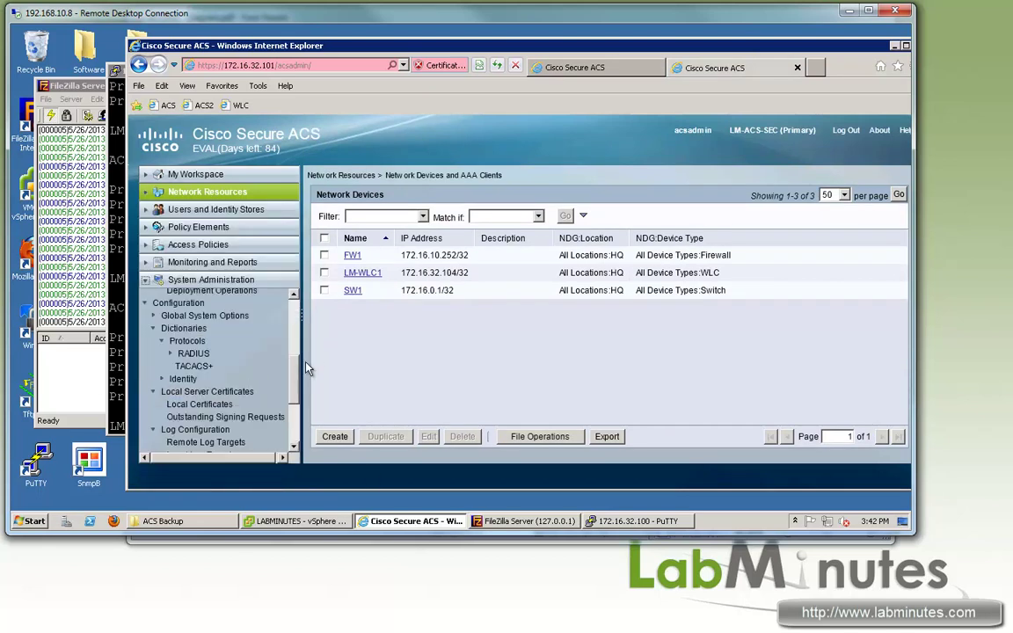
pyautogui.scroll(2, 187, 343)
pyautogui.click(211, 324)
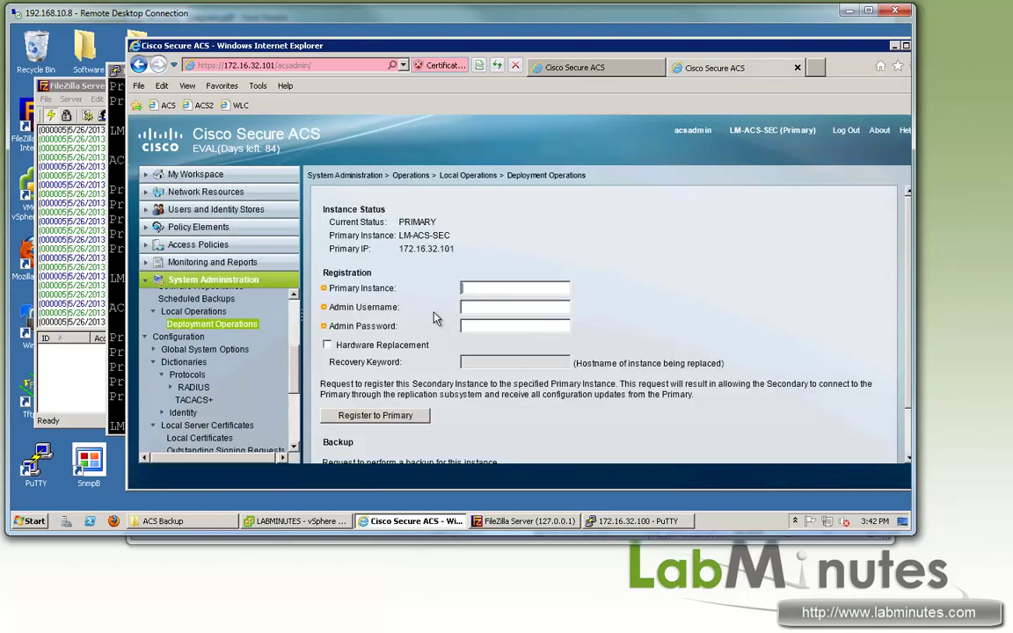
pyautogui.write('acsad')
pyautogui.press('BackSpace')
pyautogui.press('BackSpace')
pyautogui.press('BackSpace')
pyautogui.press('BackSpace')
pyautogui.write('172.16.32.')
pyautogui.click(473, 309)
pyautogui.write('acsadmin')
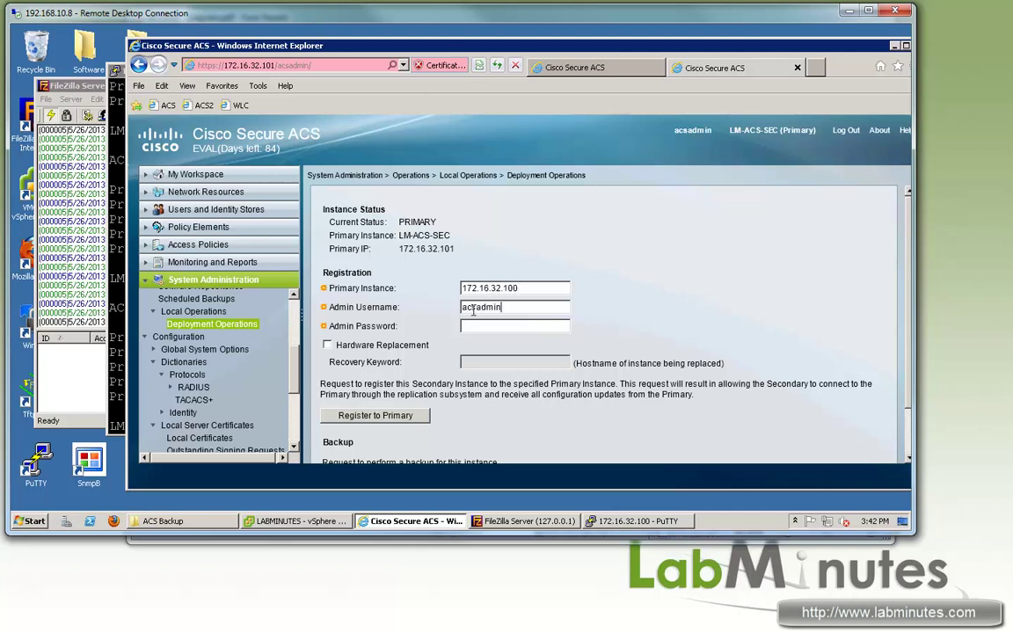
pyautogui.write('••••••••••')
pyautogui.scroll(-1, 508, 388)
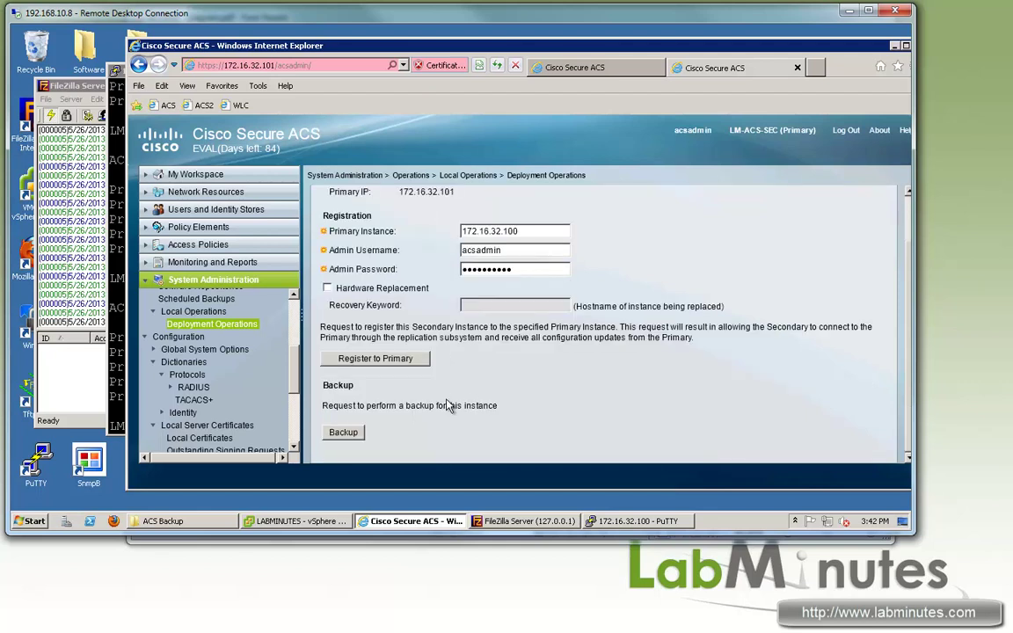
pyautogui.click(328, 288)
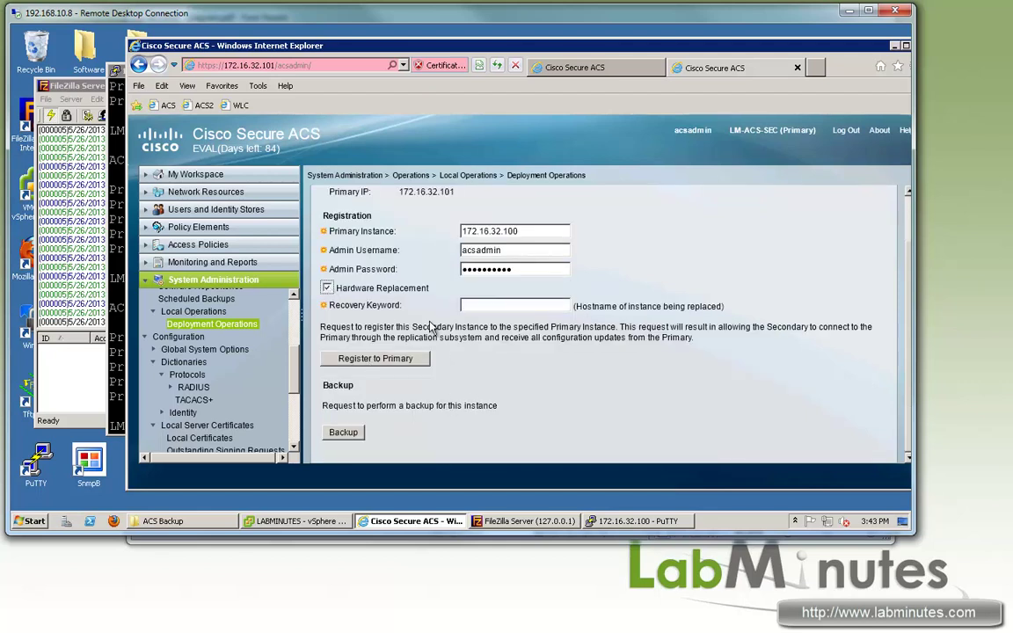
pyautogui.click(508, 306)
pyautogui.hotkey('ctrl', 'Tab')
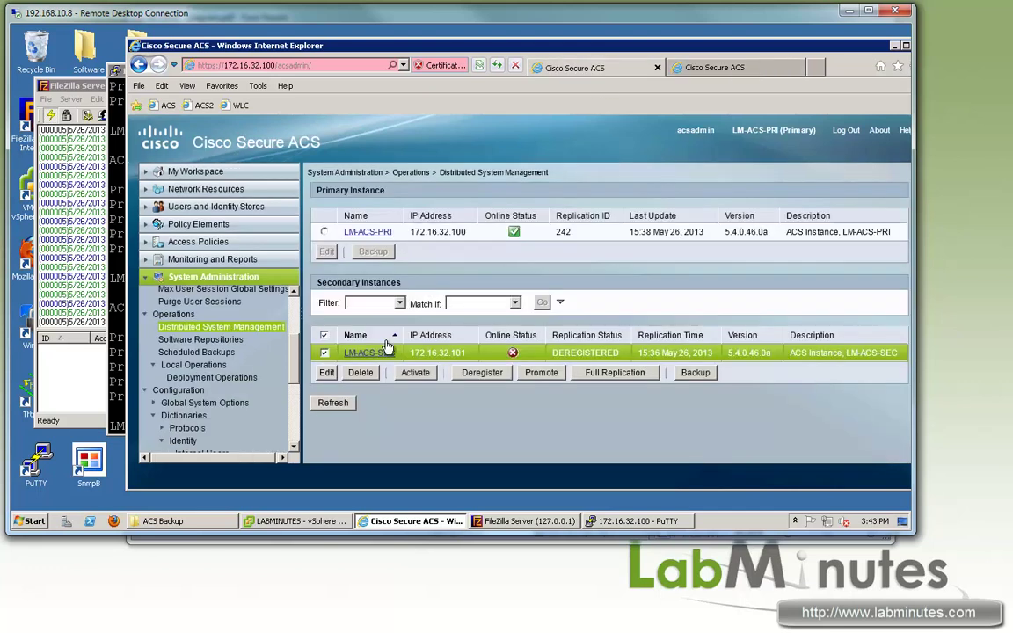
pyautogui.doubleClick(341, 353)
pyautogui.hotkey('ctrl', 'c')
pyautogui.hotkey('ctrl', 'Tab')
pyautogui.hotkey('ctrl', 'v')
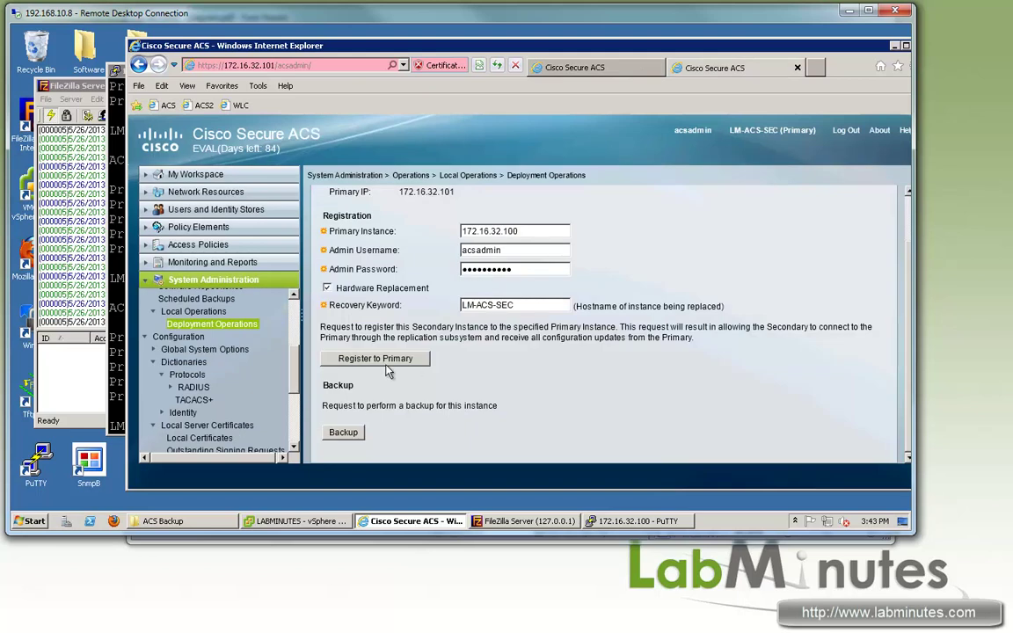
pyautogui.click(376, 359)
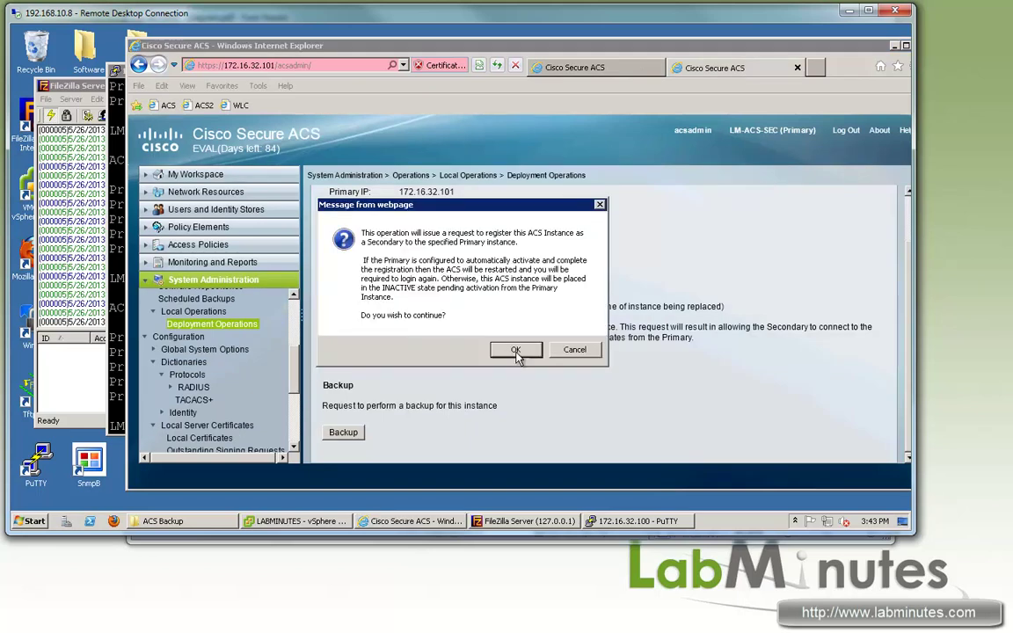
pyautogui.click(518, 349)
pyautogui.hotkey('ctrl', 'Tab')
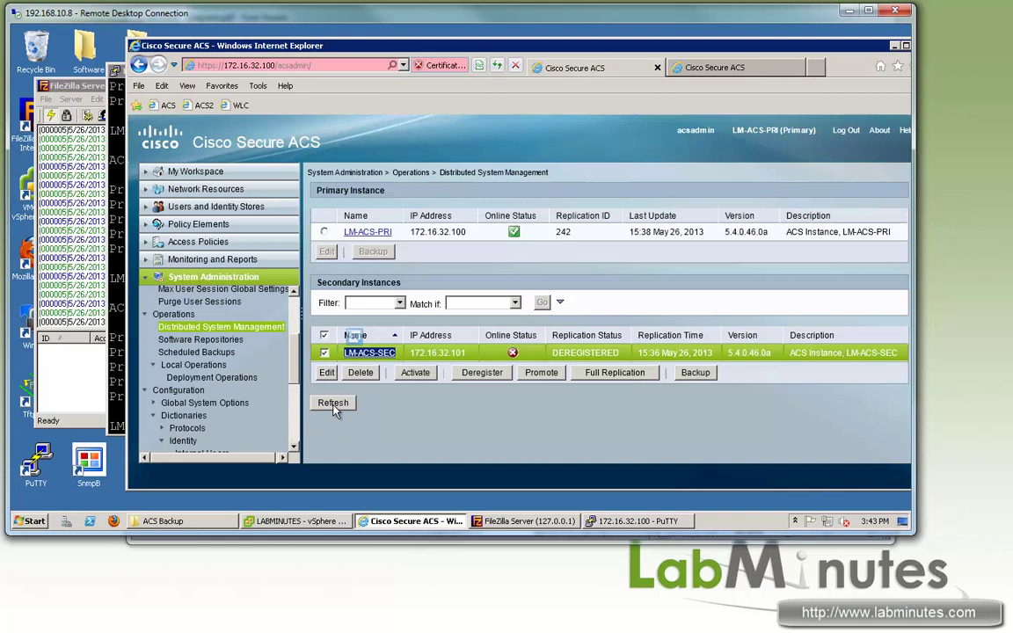
# Step: Refresh the primary's list to show LM-ACS-SEC online with replication PENDING, and check the secondary's restart notice
pyautogui.click(332, 402)
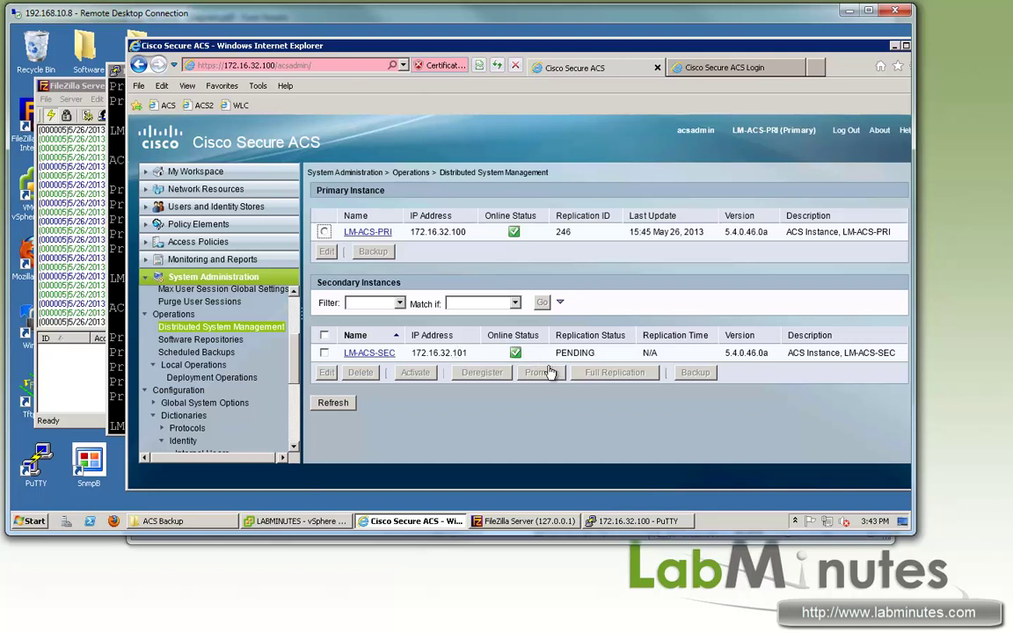
pyautogui.click(336, 410)
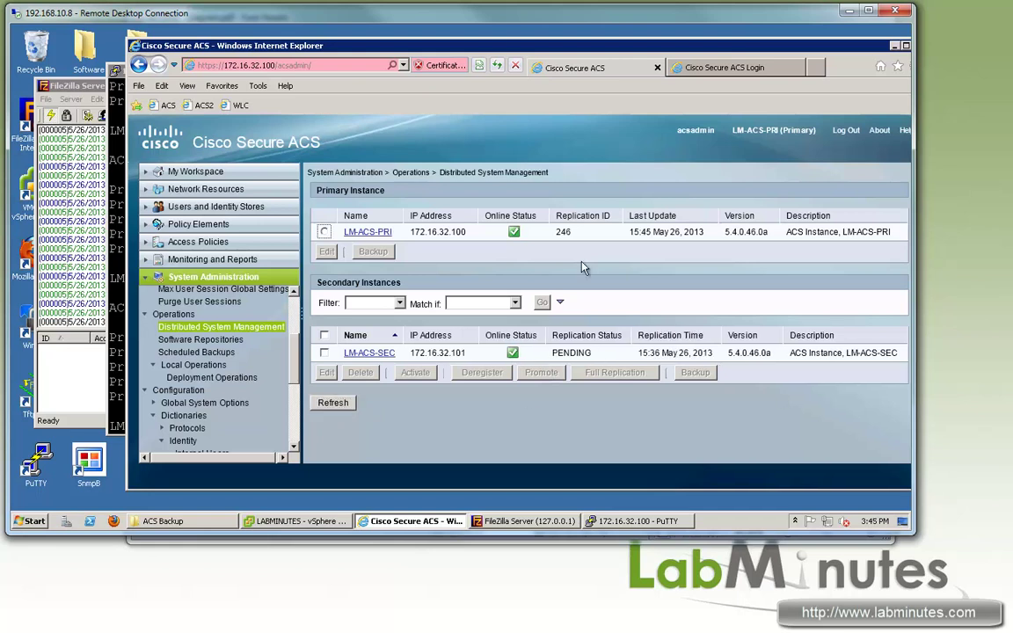
pyautogui.click(717, 68)
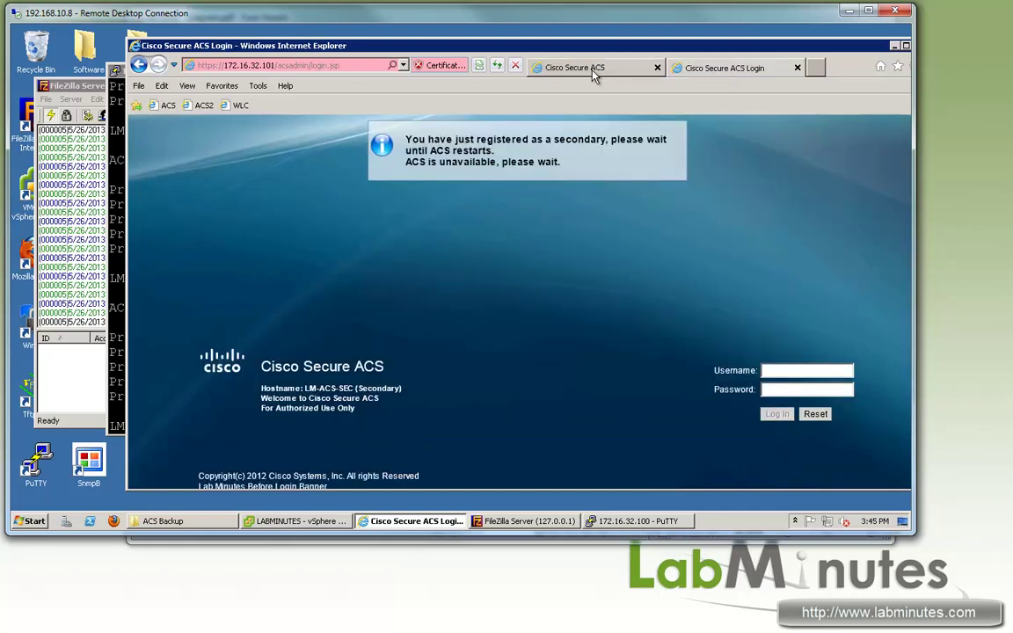
pyautogui.click(545, 68)
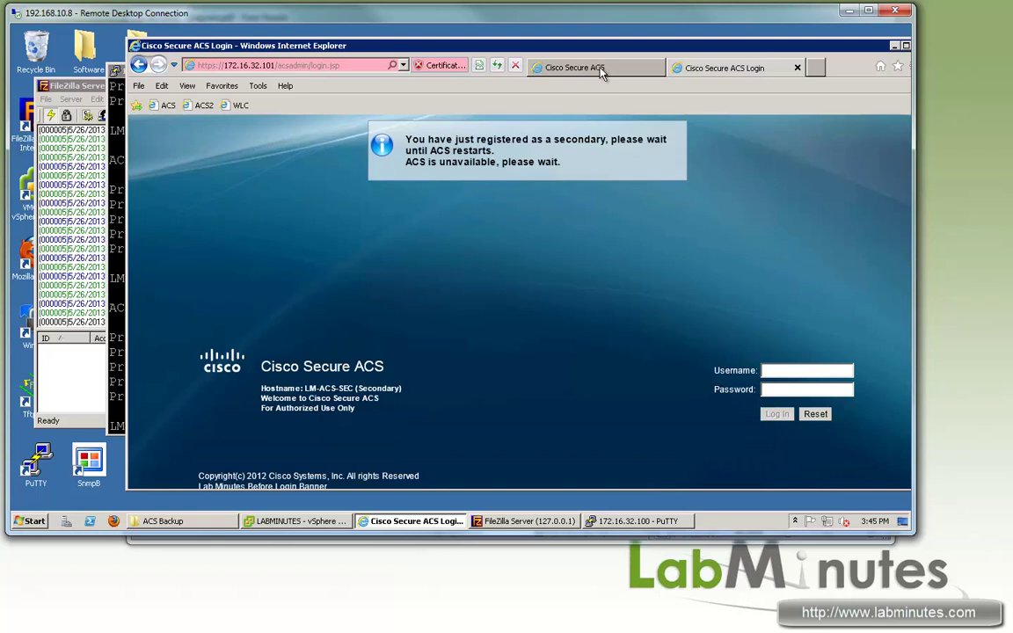
# Step: SSH to the secondary 172.16.32.101 as admin and run 'sh app stat acs' to check its processes
pyautogui.doubleClick(37, 466)
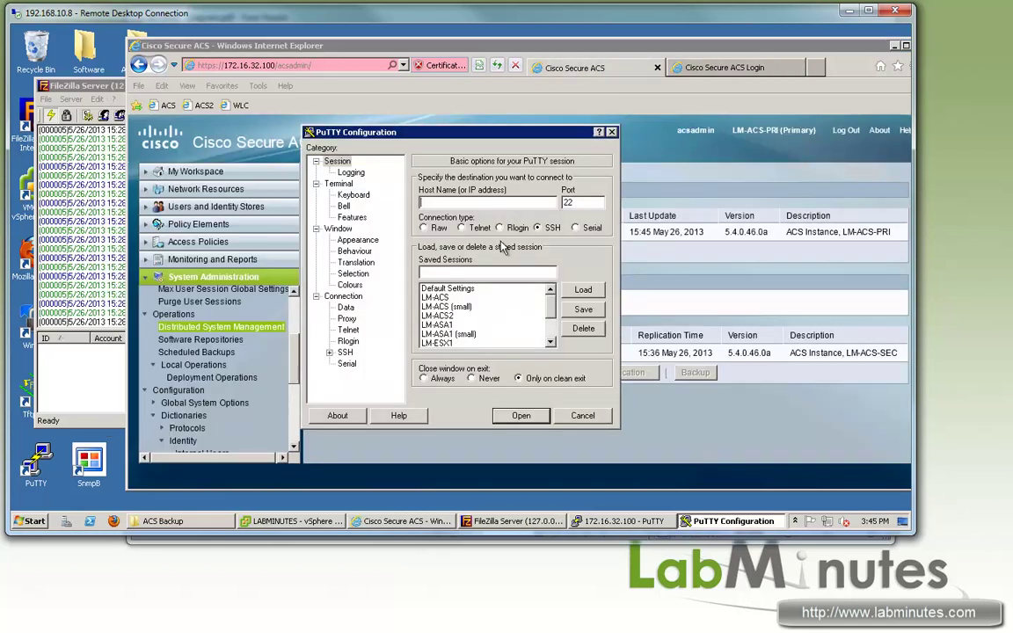
pyautogui.doubleClick(431, 290)
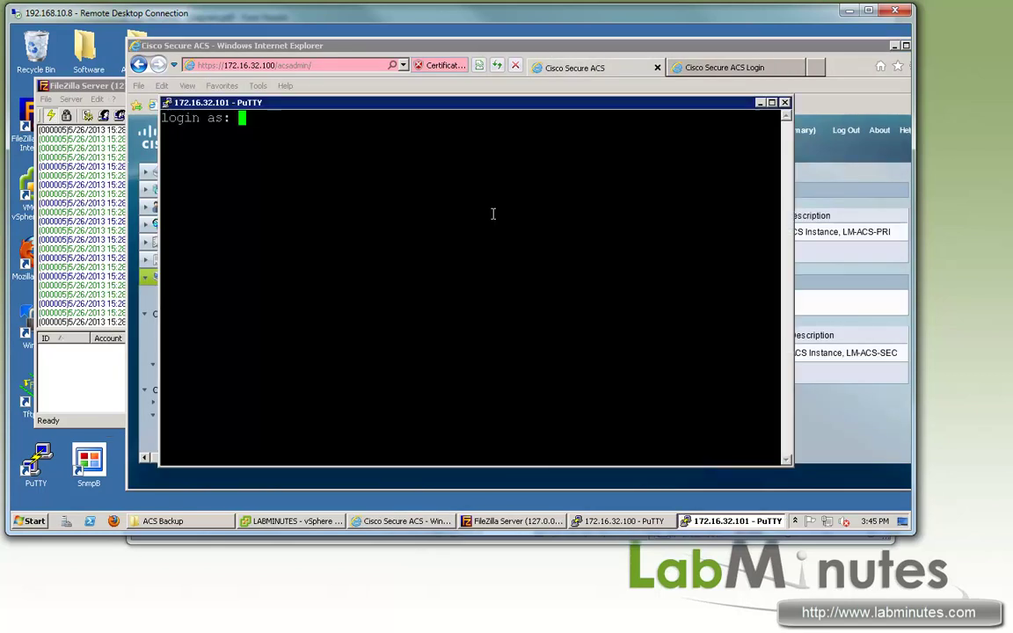
pyautogui.write('admin')
pyautogui.press('Return')
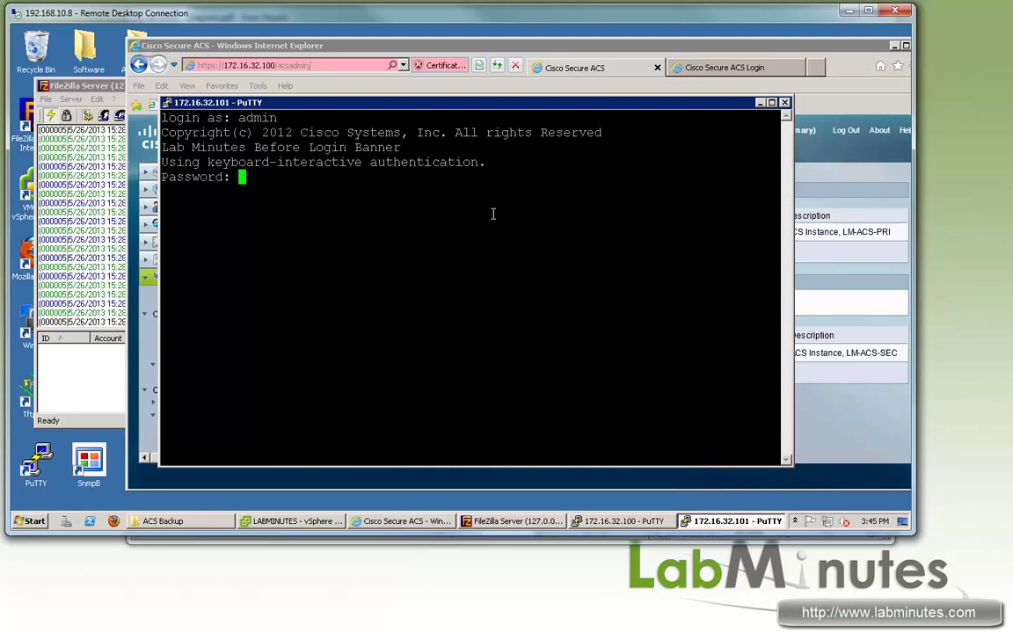
pyautogui.press('Return')
pyautogui.press('Return')
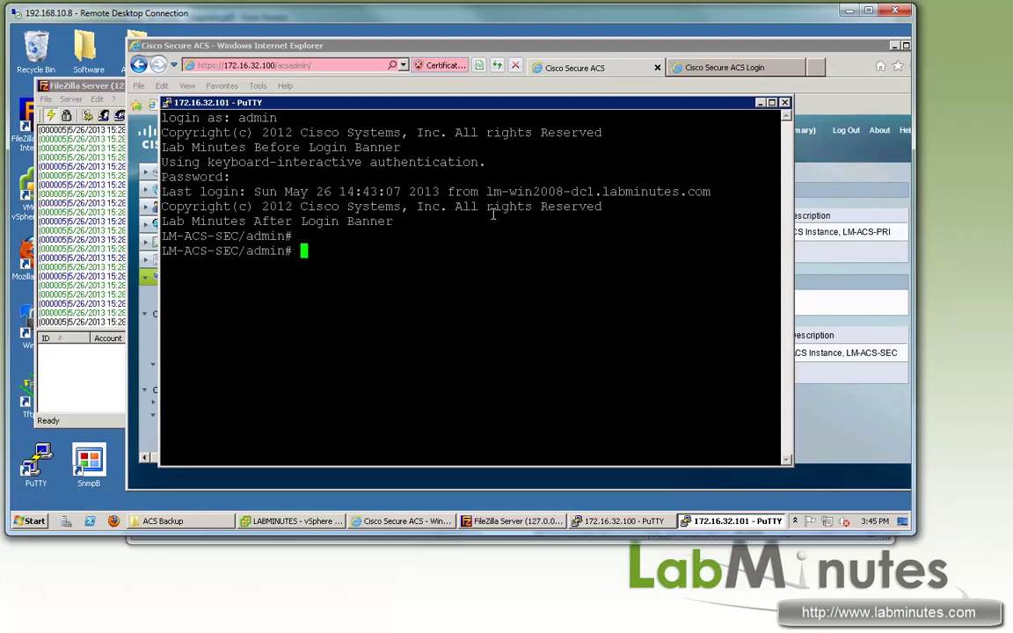
pyautogui.press('Return')
pyautogui.write('sh app staus')
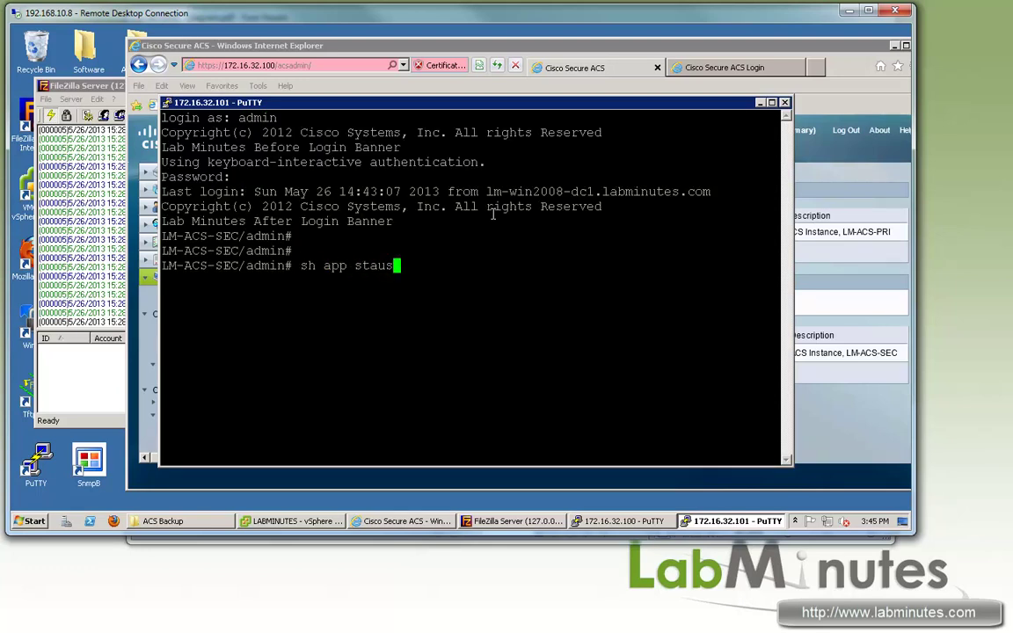
pyautogui.write(' acs')
pyautogui.press('Return')
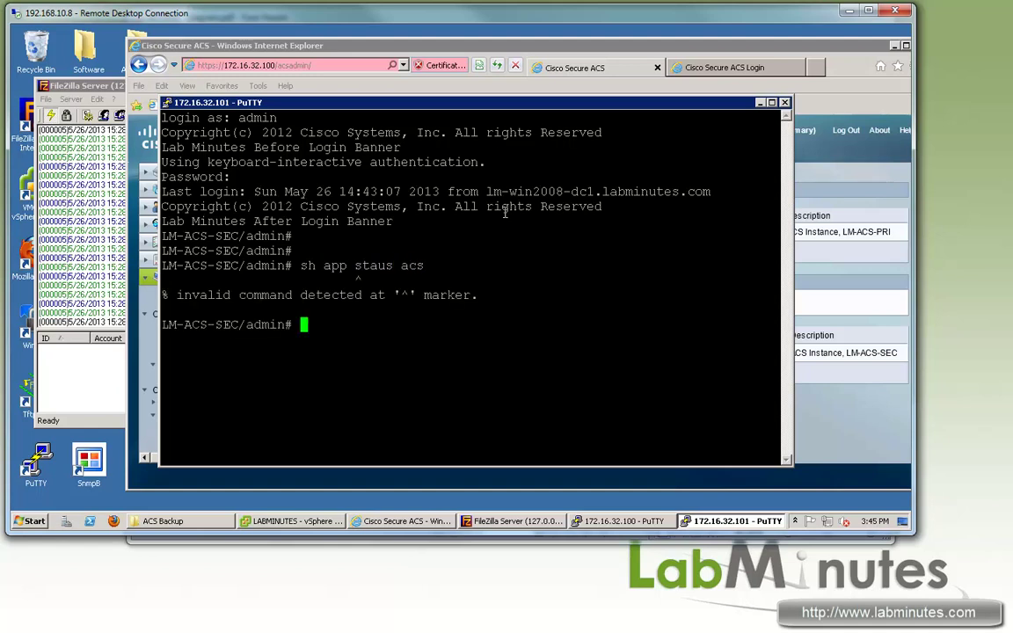
pyautogui.write('sh app stat ')
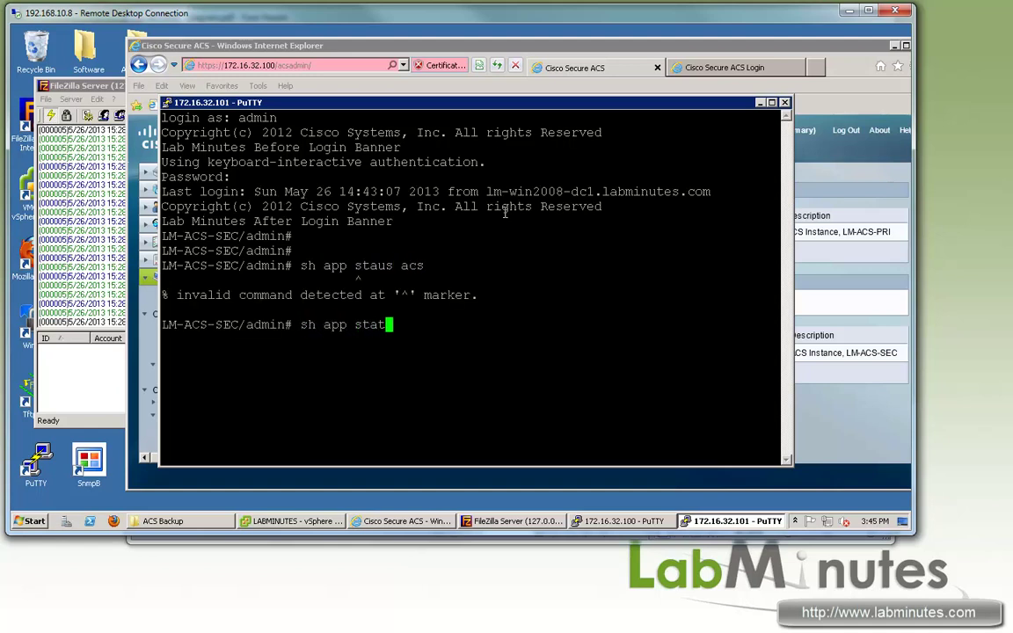
pyautogui.write('acs')
pyautogui.press('Return')
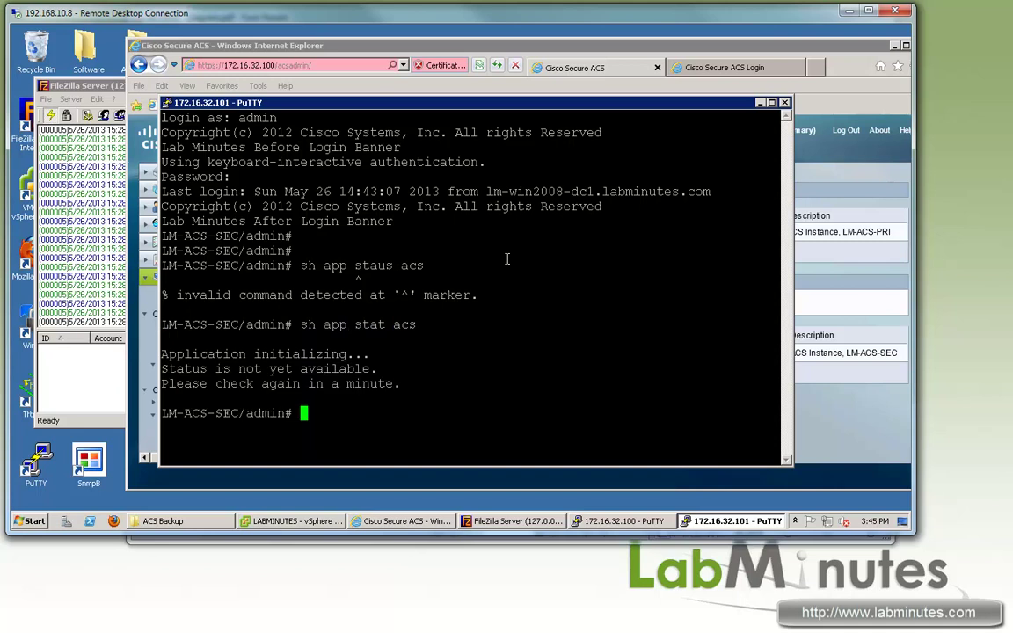
pyautogui.moveTo(192, 369); pyautogui.dragTo(240, 354)
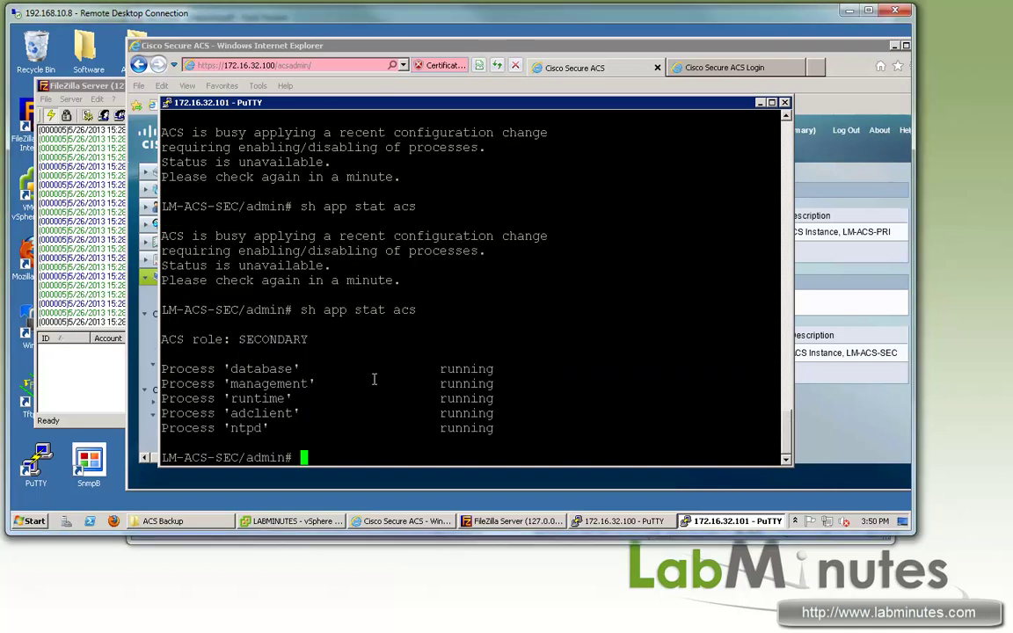
# Step: Refresh the primary's Distributed System Management to see LM-ACS-SEC's replication UPDATED
pyautogui.click(569, 48)
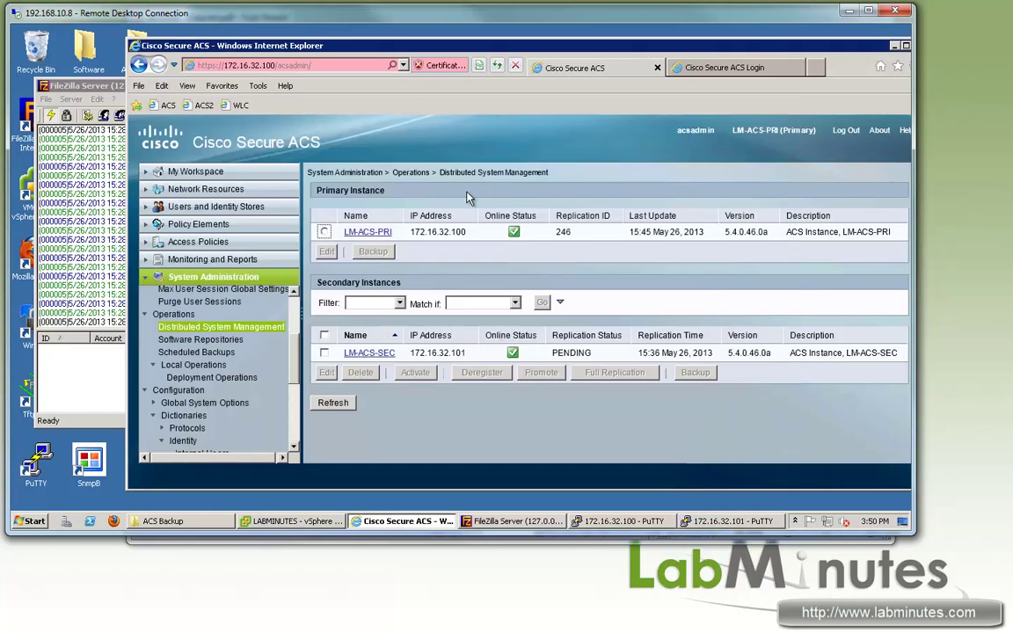
pyautogui.click(339, 406)
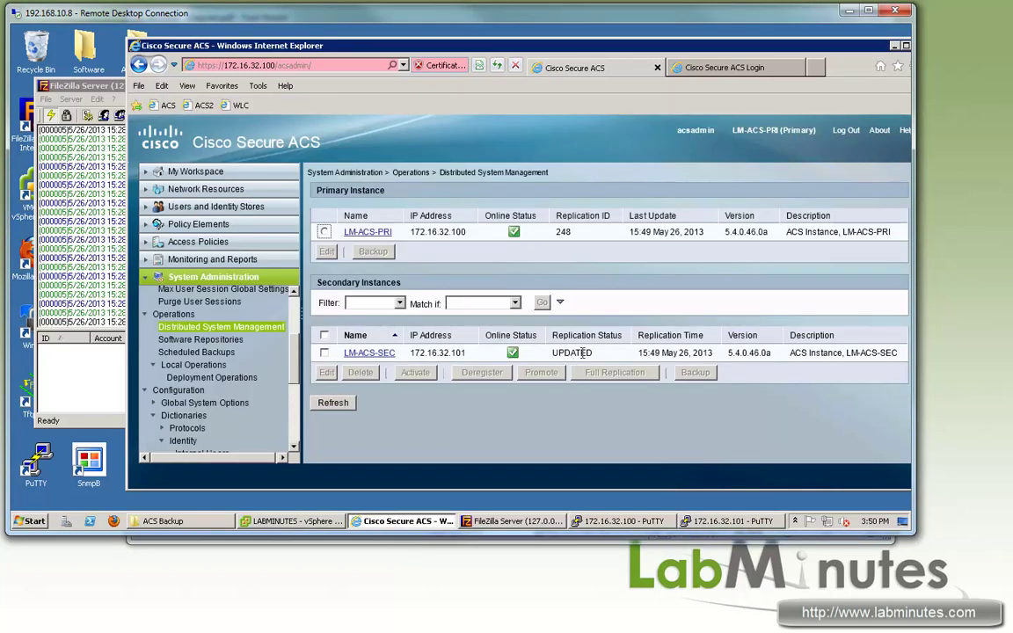
pyautogui.moveTo(572, 350); pyautogui.dragTo(599, 352)
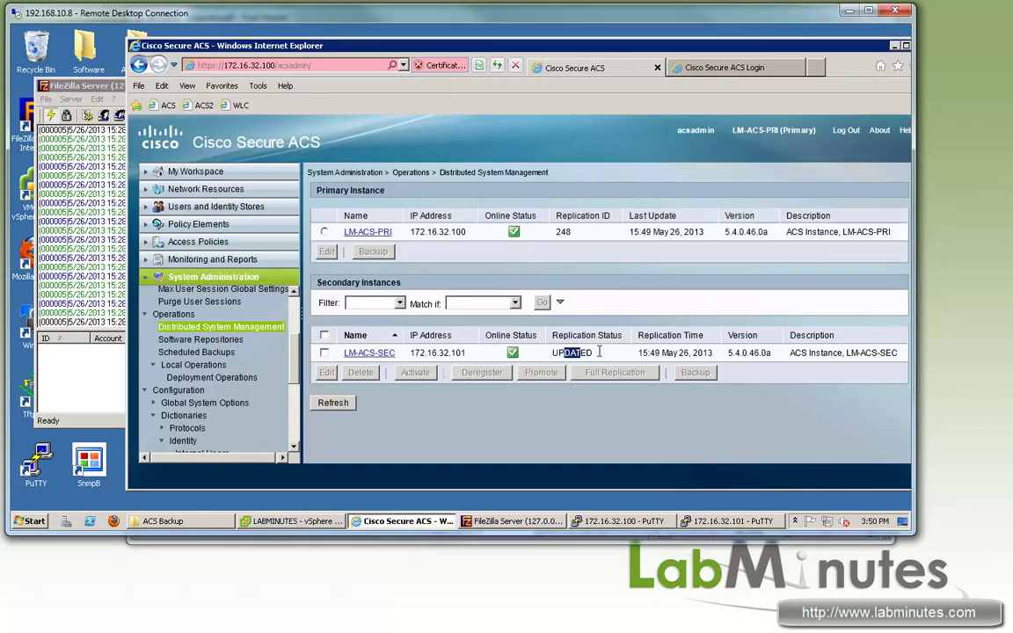
pyautogui.click(721, 67)
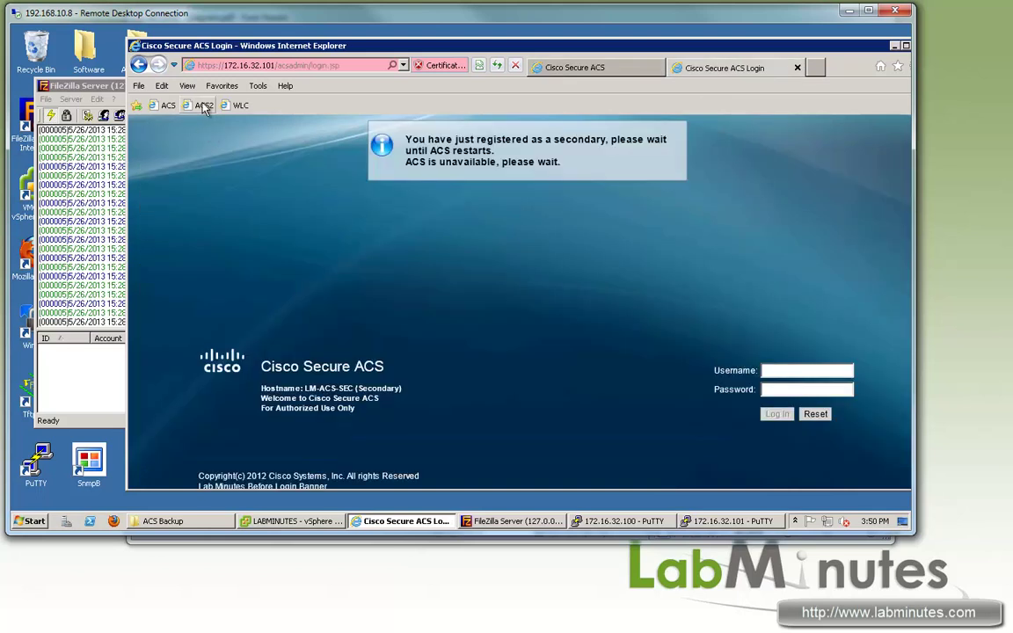
# Step: Reload the secondary's login page and sign in with the admin username and password
pyautogui.click(203, 106)
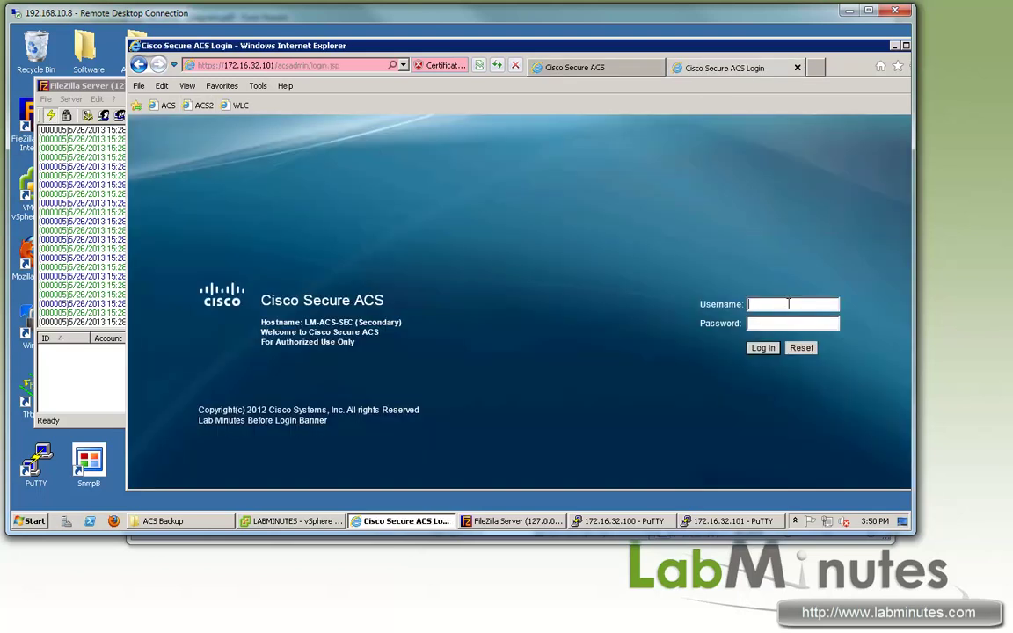
pyautogui.click(788, 303)
pyautogui.write('acsadmin')
pyautogui.press('Tab')
pyautogui.write('••••••••••')
pyautogui.press('Return')
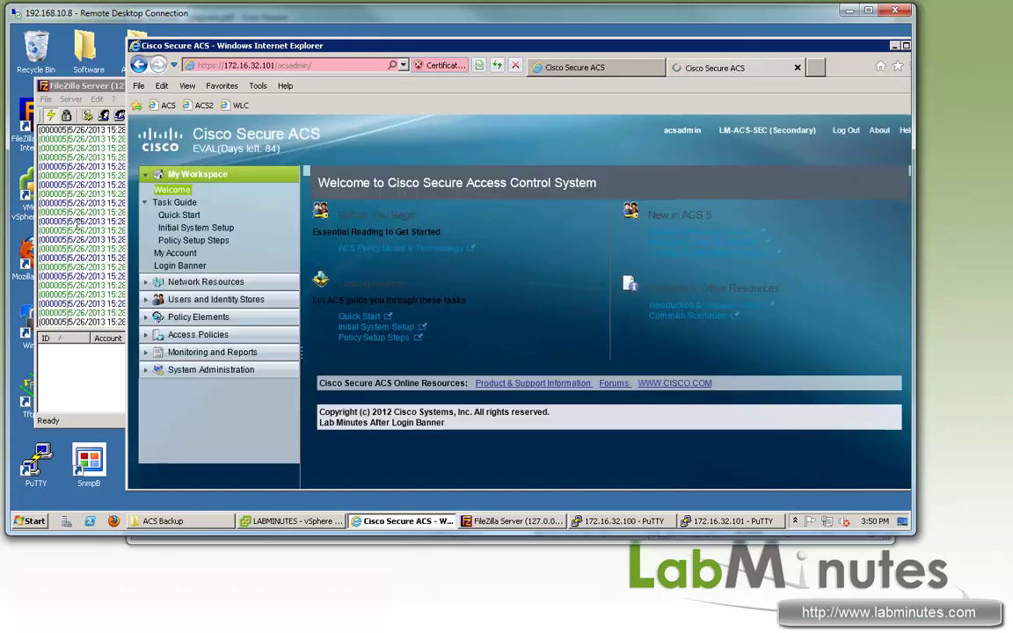
# Step: Open Network Devices and AAA Clients and highlight SW2's address 172.16.0.2/32
pyautogui.click(151, 281)
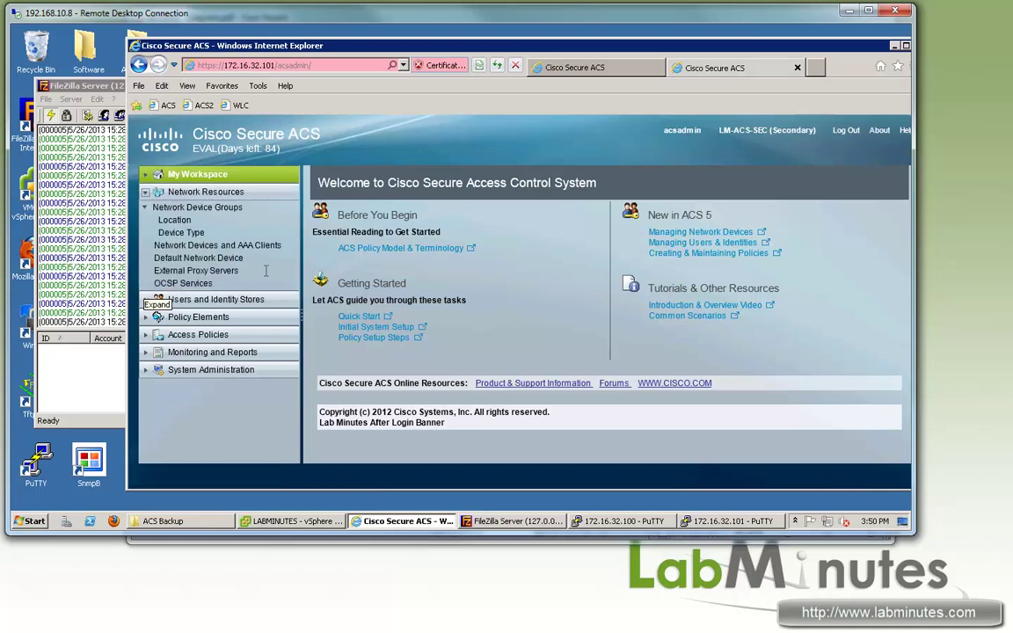
pyautogui.click(200, 248)
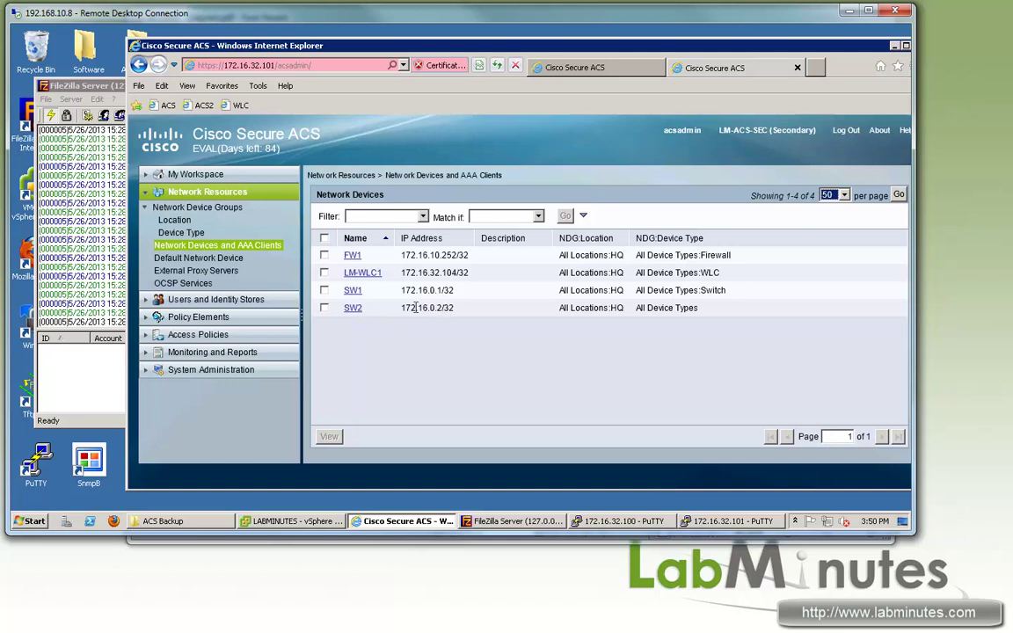
pyautogui.moveTo(402, 308); pyautogui.dragTo(454, 308)
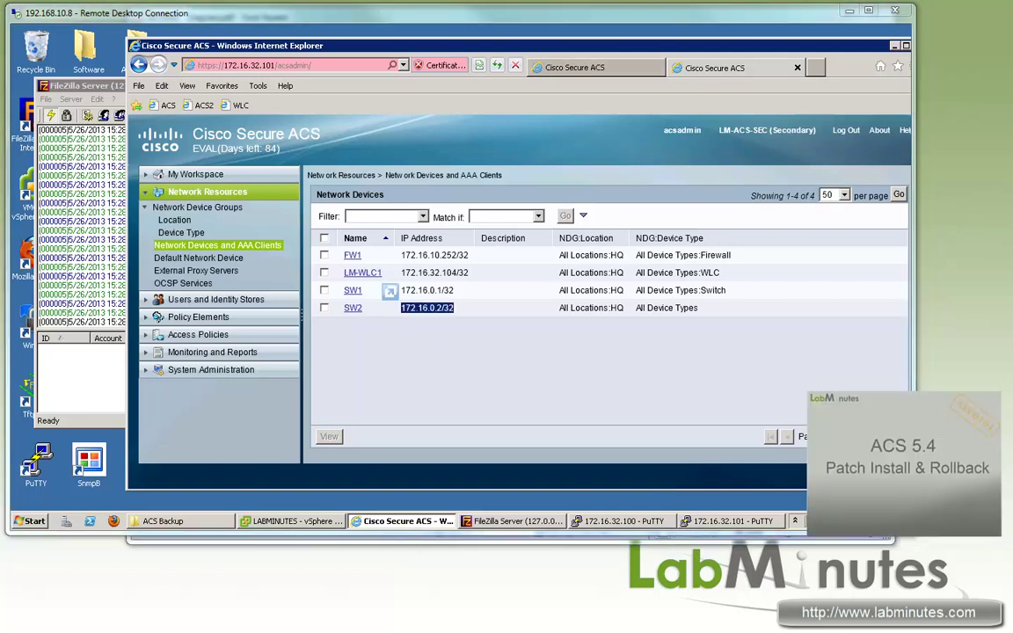